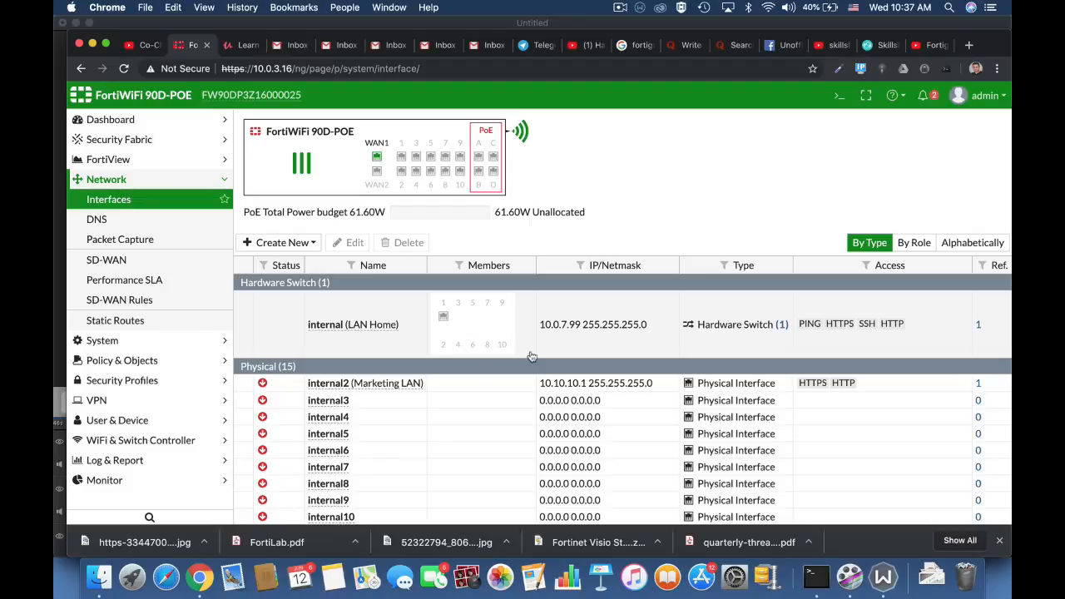
# Create a new IPv4 firewall policy and name it Full_Access.
pyautogui.click(187, 360)
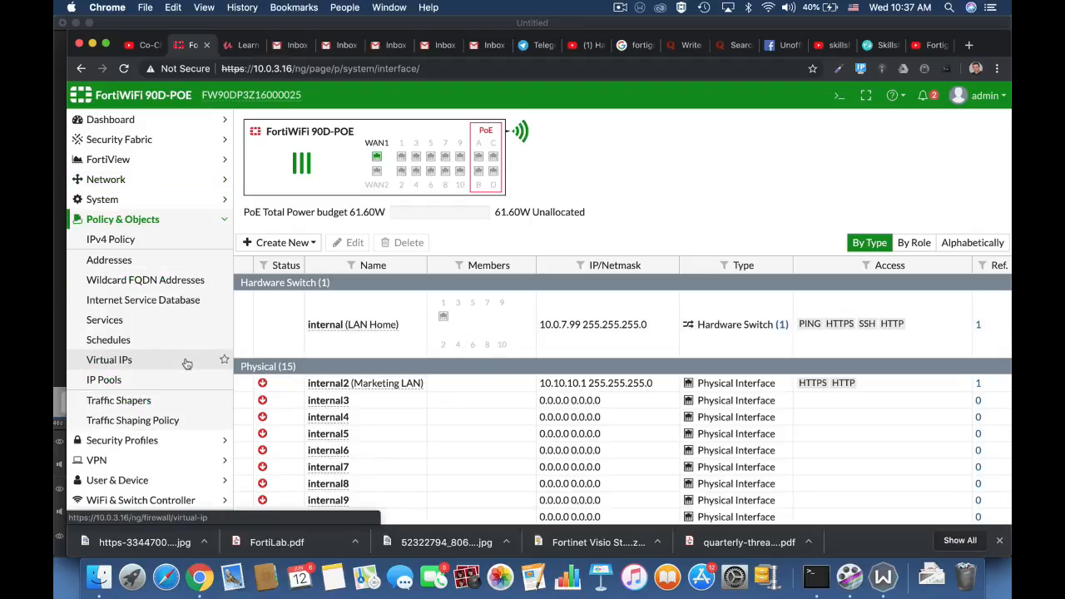
pyautogui.click(117, 239)
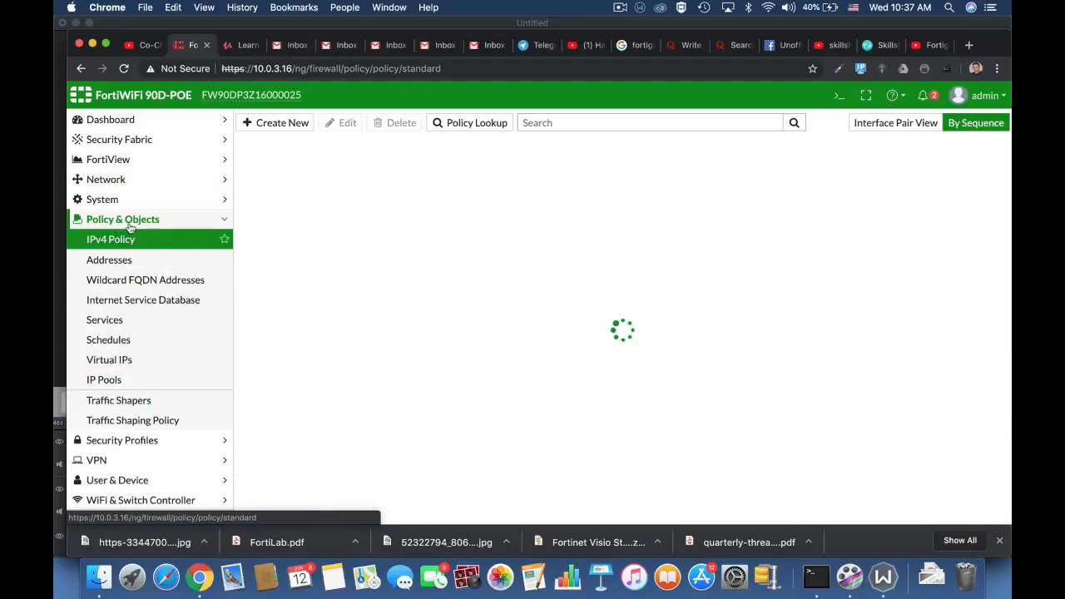
pyautogui.click(277, 123)
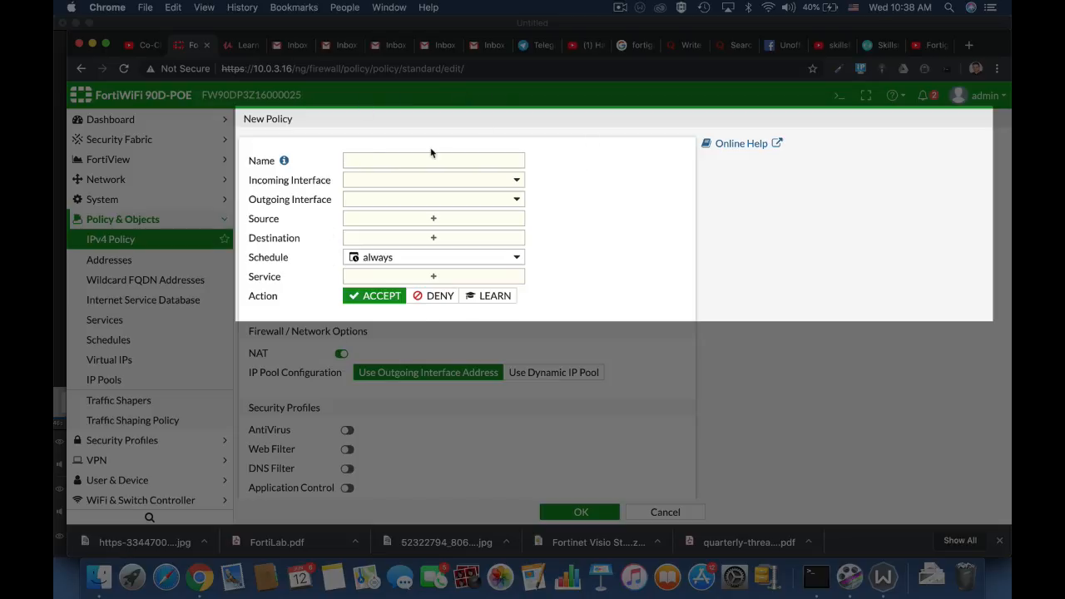
pyautogui.click(405, 165)
pyautogui.write('Full')
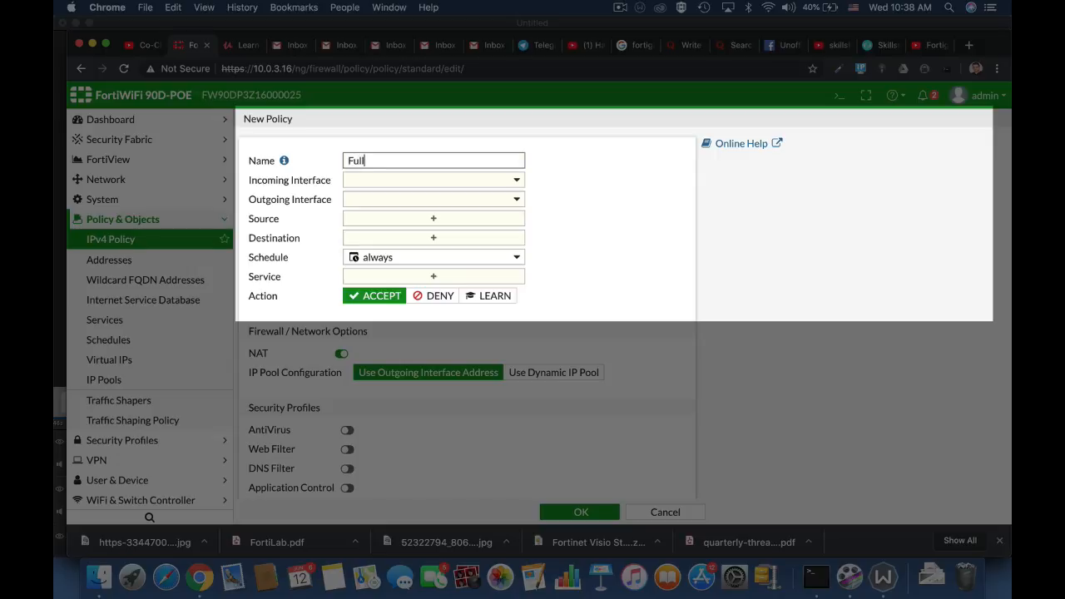
pyautogui.write('_Access')
# Set the policy's incoming interface to lan and its outgoing interface to WAN (wan1).
pyautogui.click(452, 183)
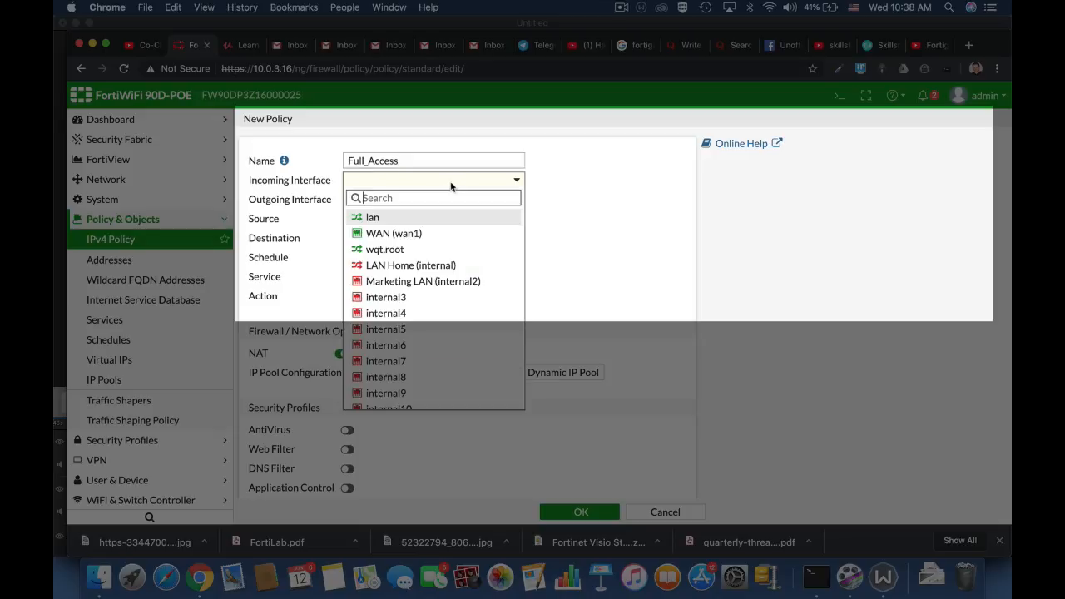
pyautogui.moveTo(387, 220)
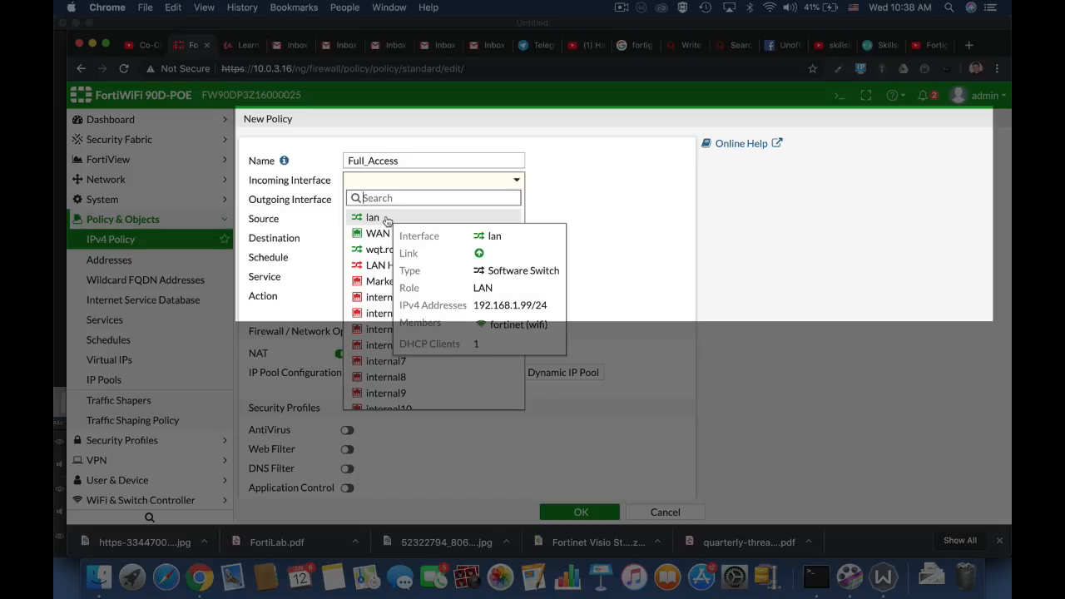
pyautogui.click(387, 221)
pyautogui.click(403, 207)
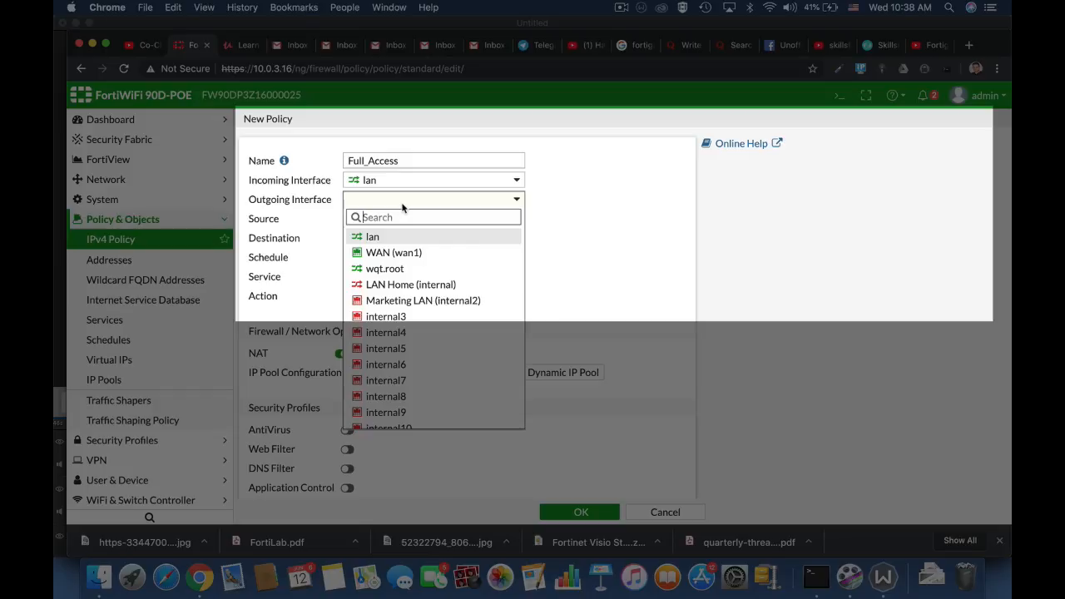
pyautogui.click(391, 254)
pyautogui.moveTo(392, 258)
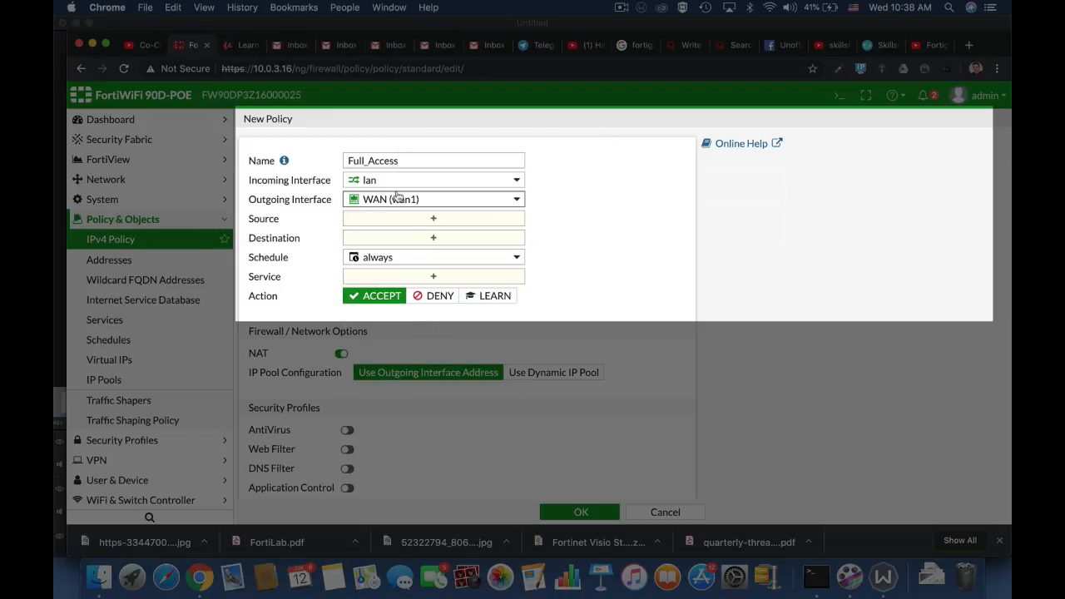
pyautogui.moveTo(397, 198)
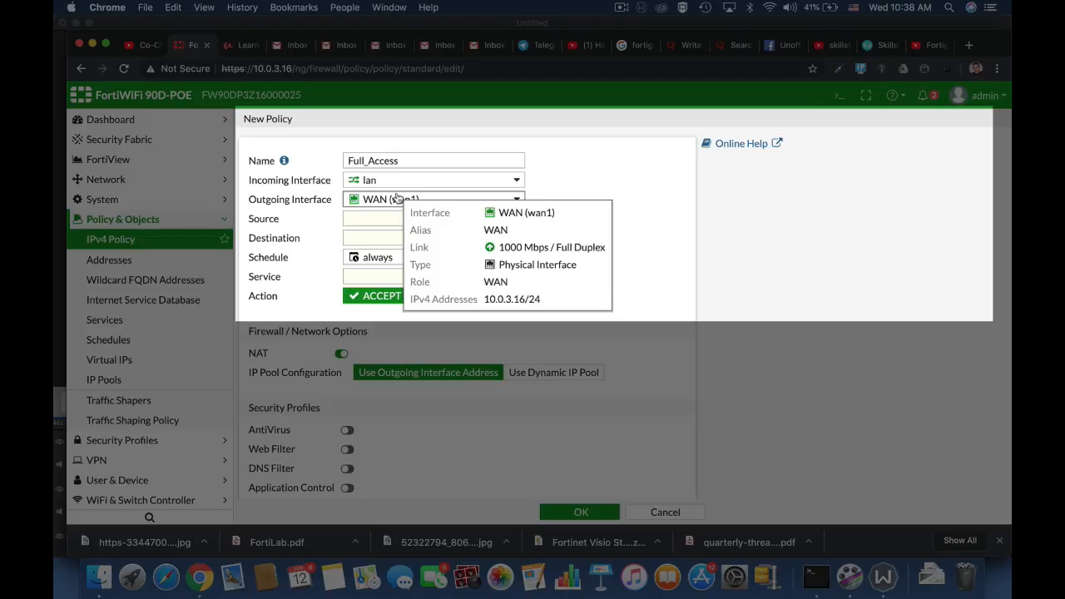
# Set the policy's source address to all.
pyautogui.click(384, 227)
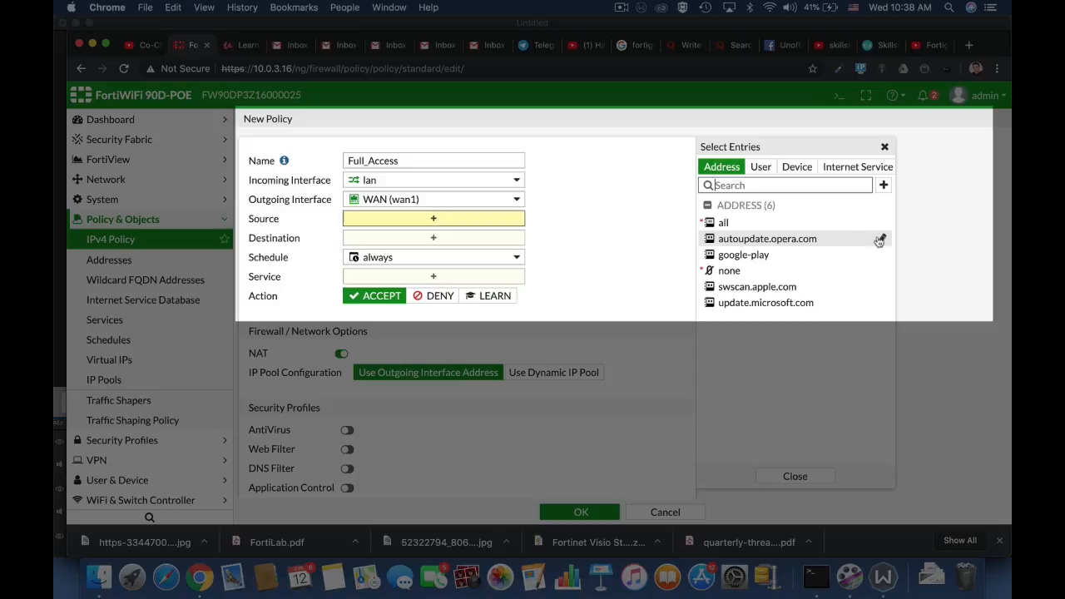
pyautogui.click(728, 223)
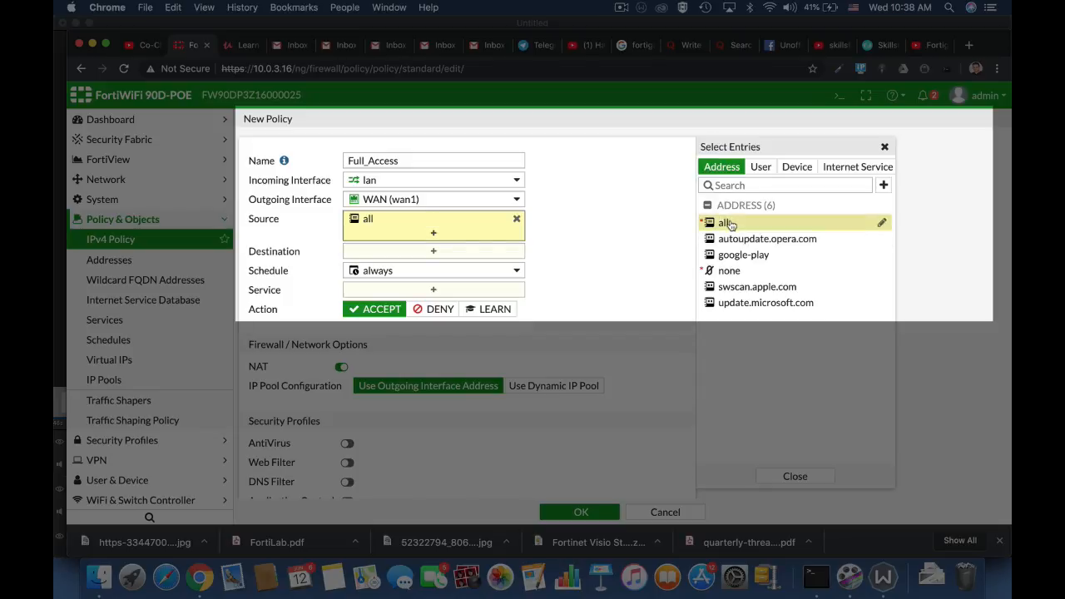
# Browse the user and device entries for the source, and try adding the Linux PC device category before removing it again.
pyautogui.click(766, 174)
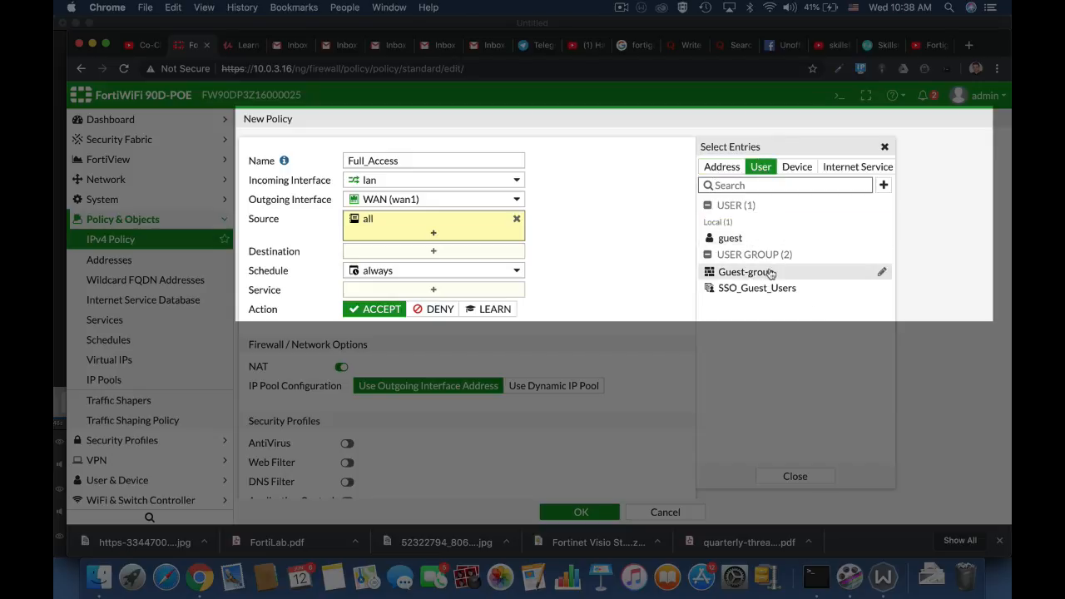
pyautogui.moveTo(771, 274)
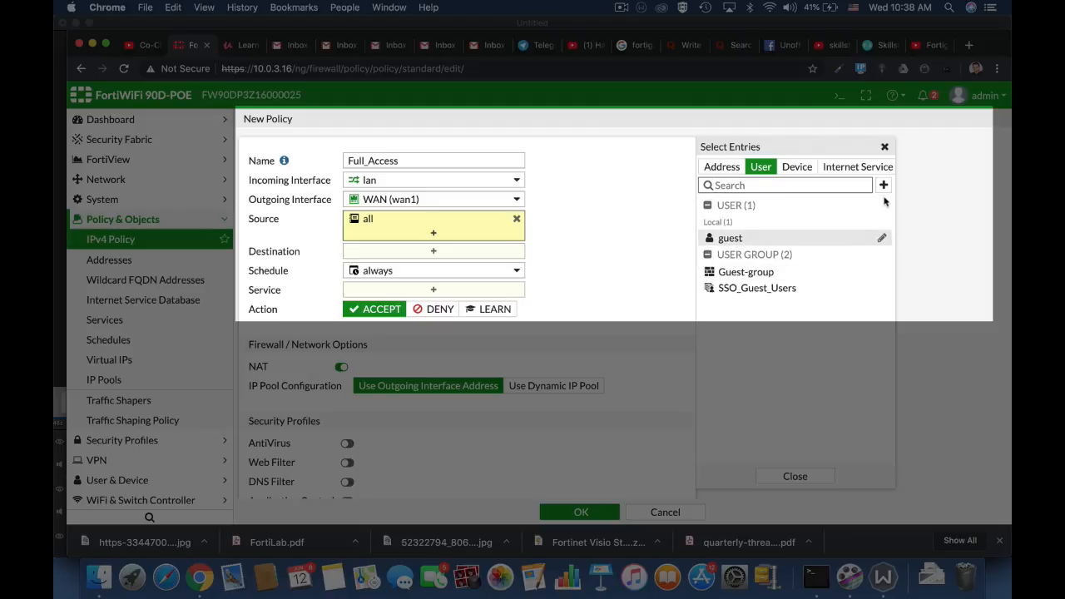
pyautogui.click(883, 185)
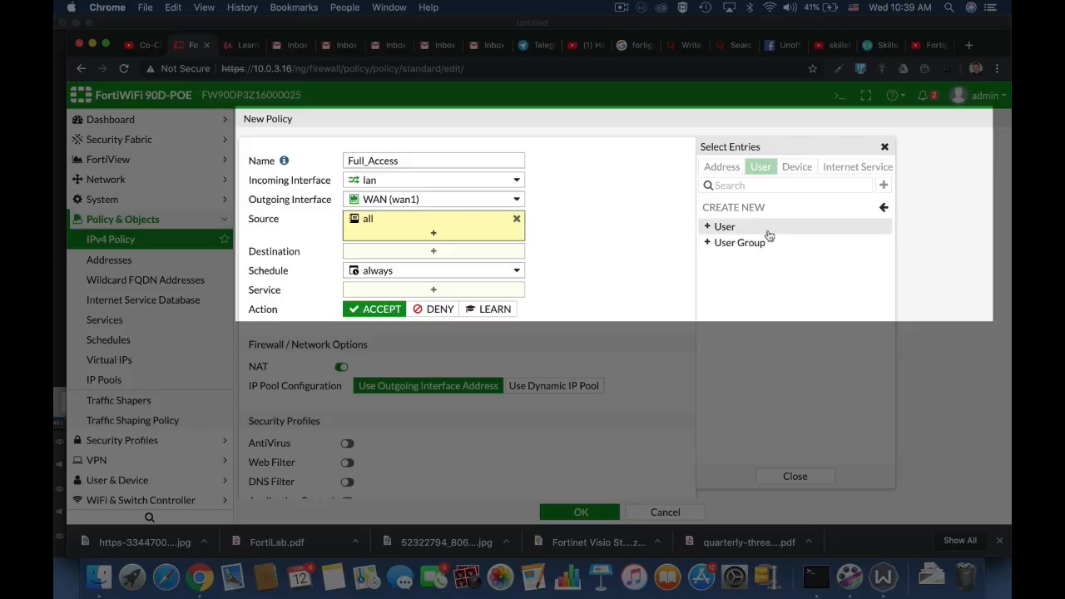
pyautogui.click(884, 208)
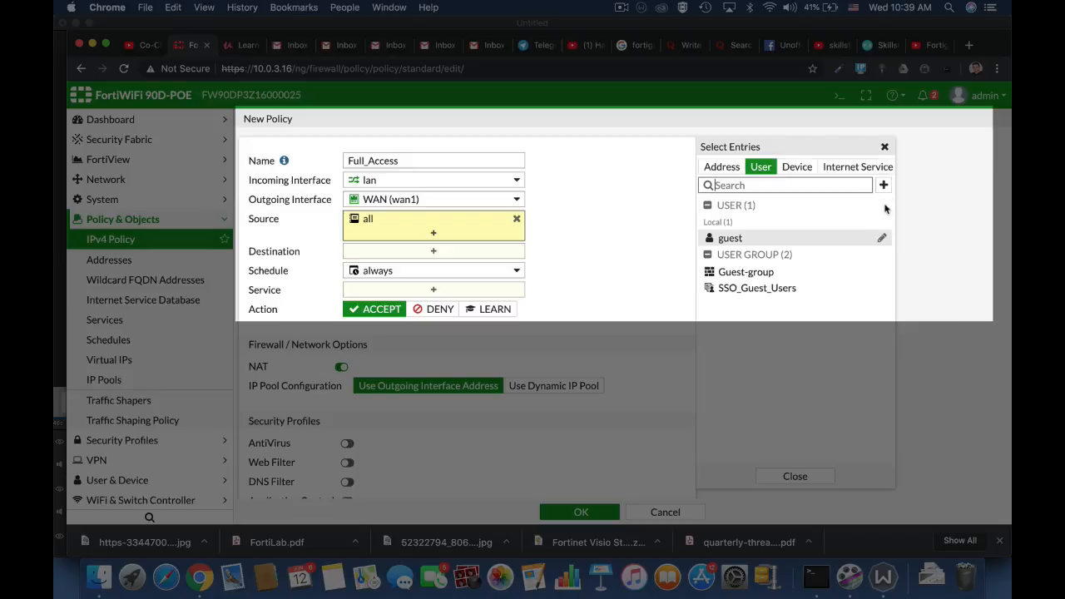
pyautogui.click(797, 169)
pyautogui.moveTo(736, 283)
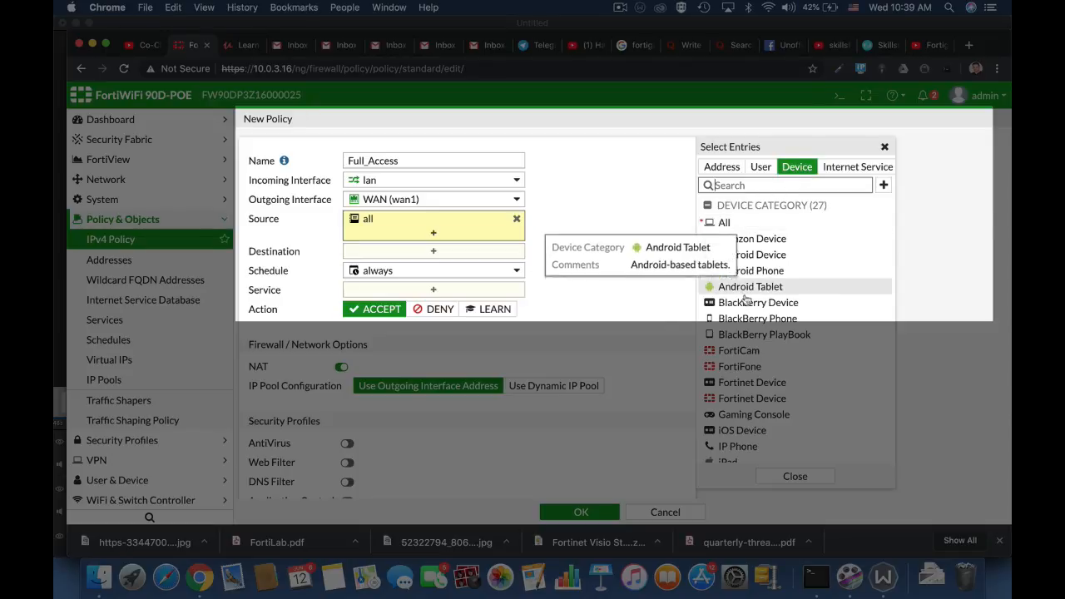
pyautogui.moveTo(727, 404)
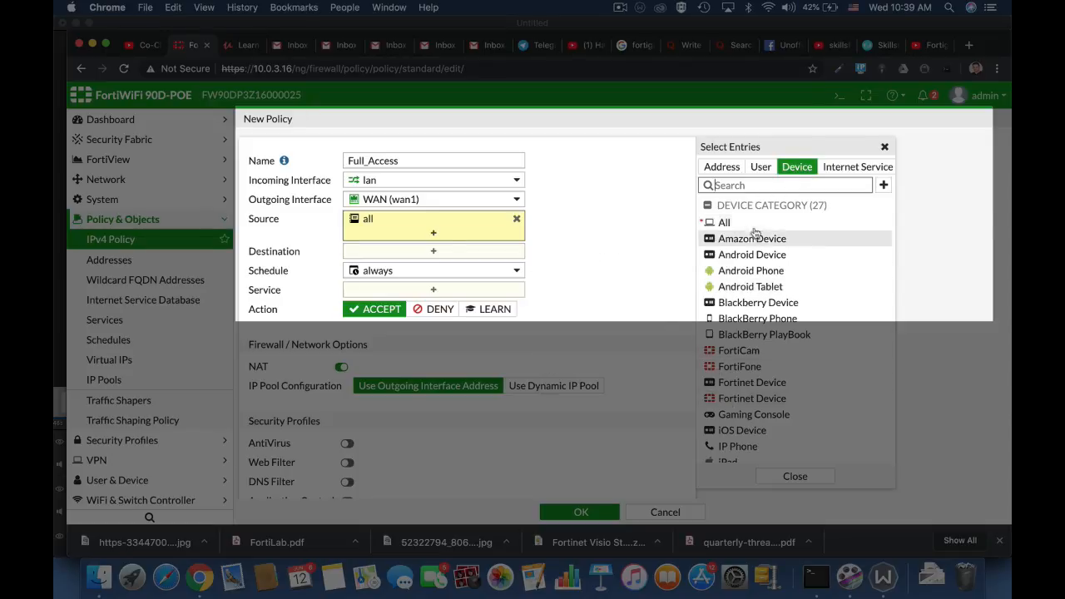
pyautogui.click(728, 185)
pyautogui.write('Linux')
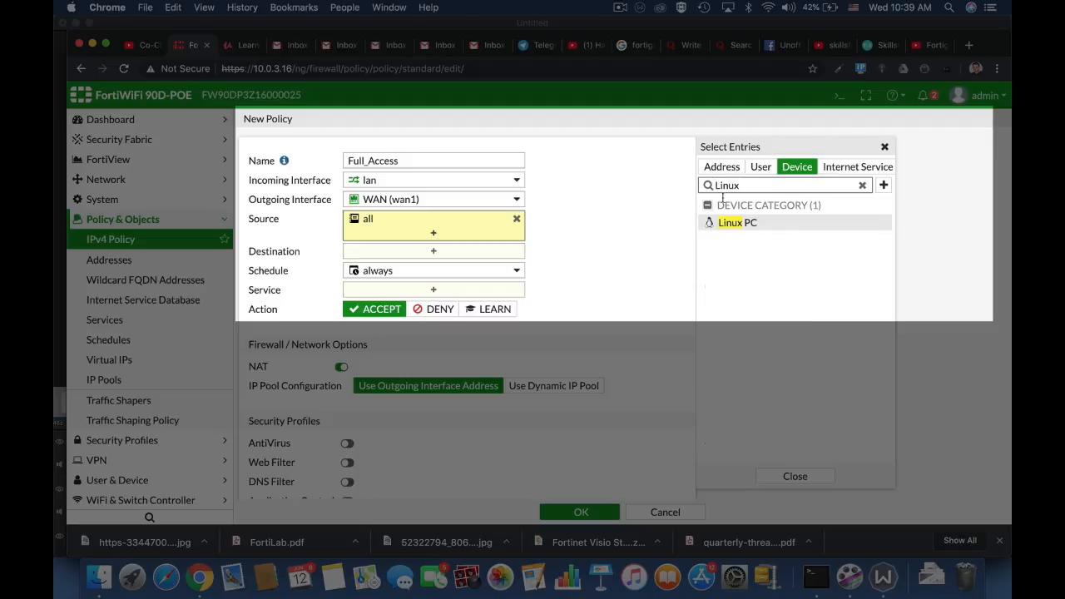
pyautogui.click(731, 221)
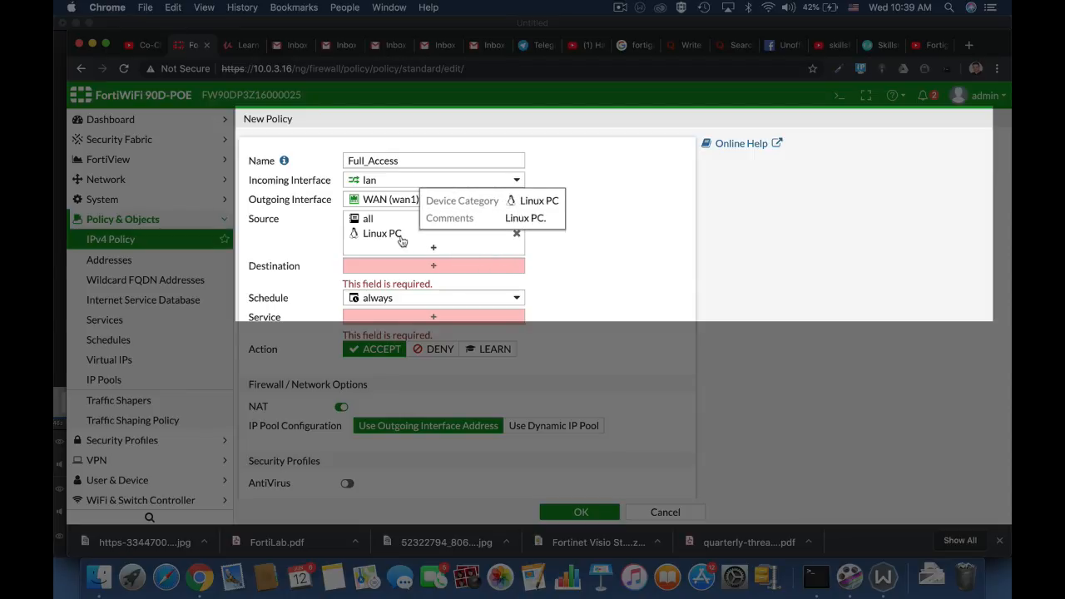
pyautogui.click(516, 235)
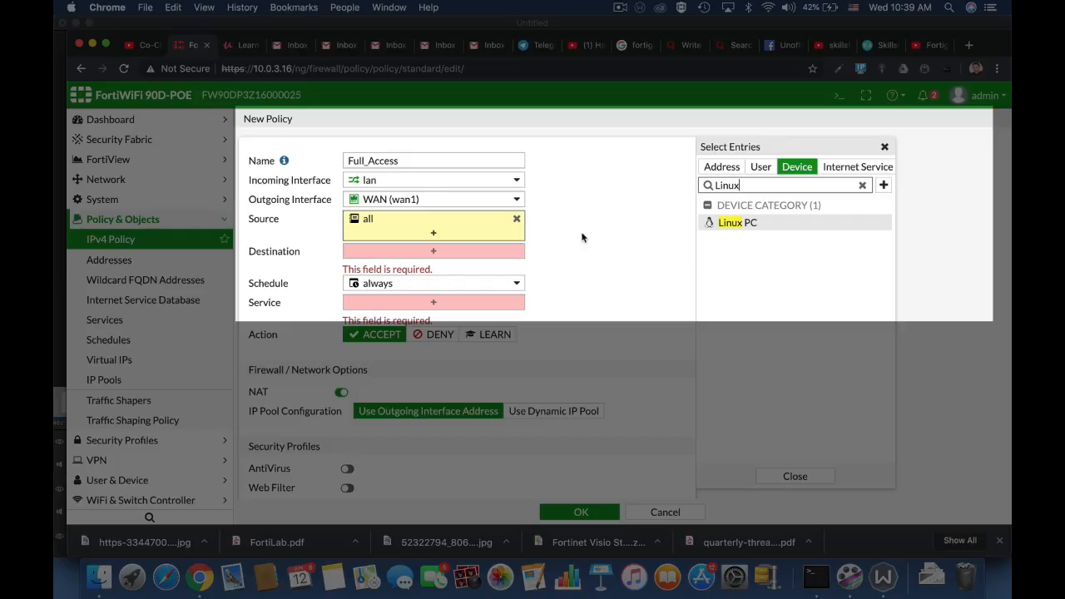
# Set the policy's destination address to all and check the available schedules.
pyautogui.click(432, 252)
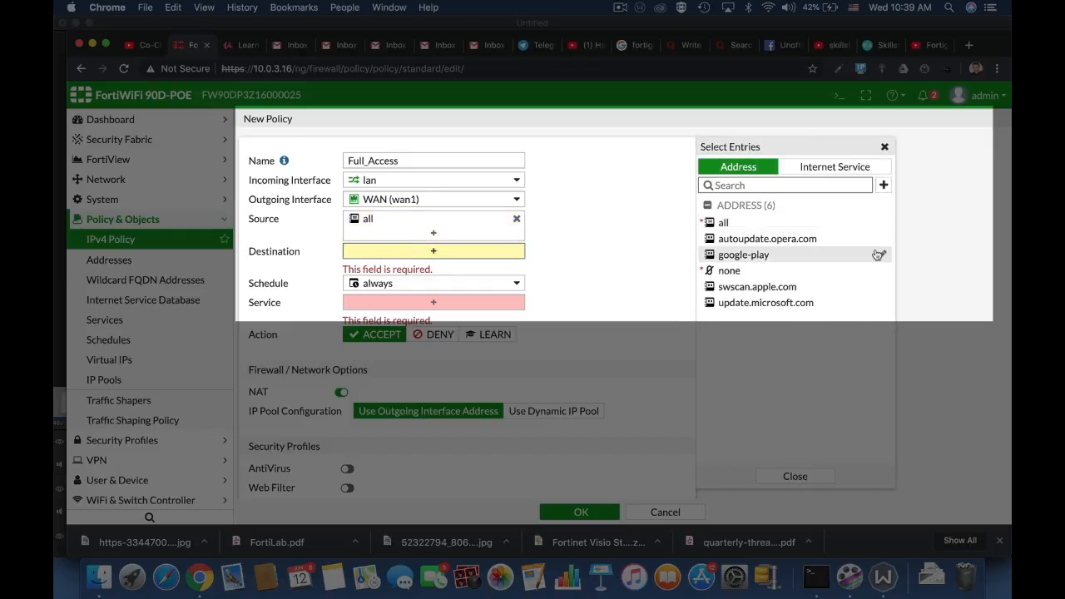
pyautogui.click(738, 223)
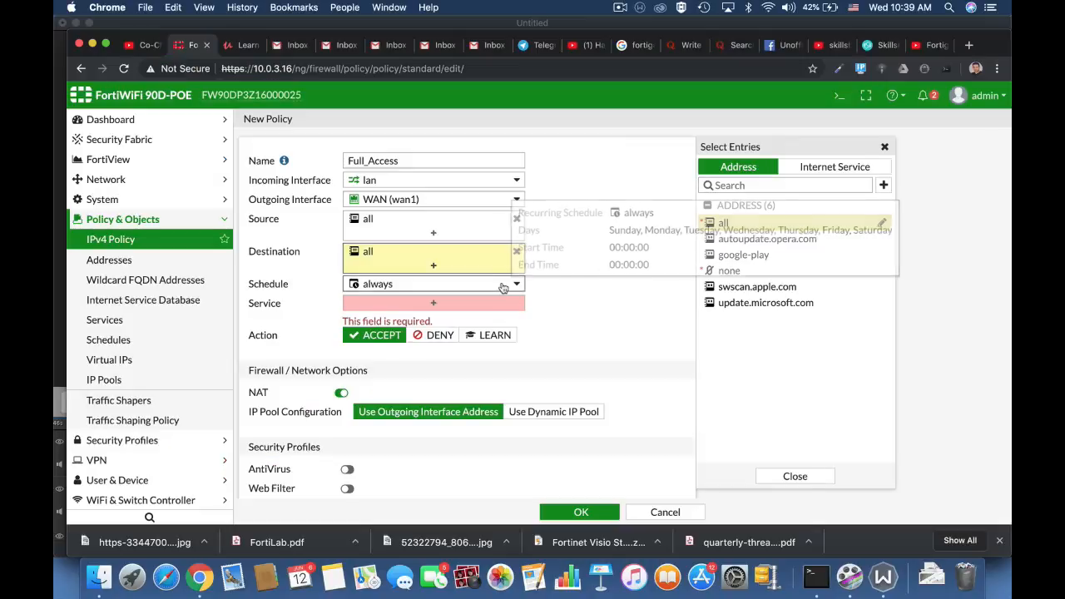
pyautogui.click(502, 285)
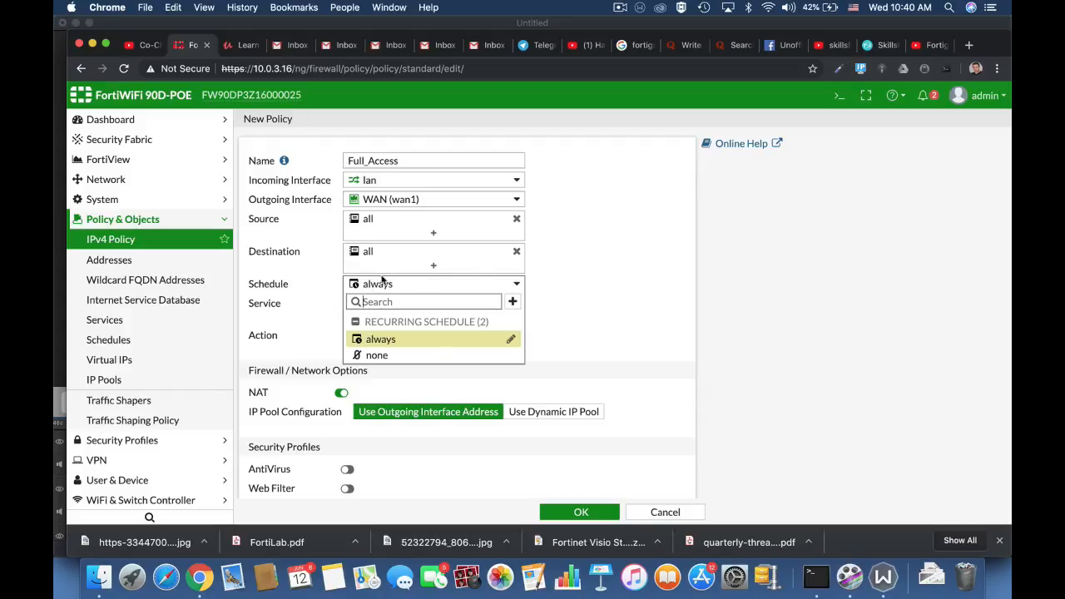
pyautogui.click(596, 308)
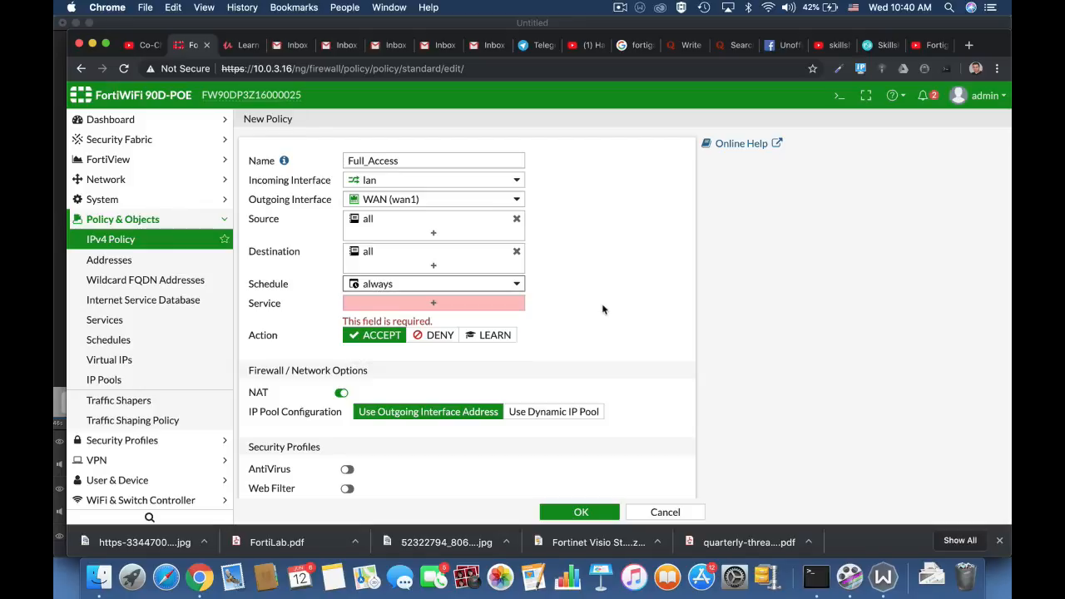
# Search the policy's available services for http and for ftp, and clear the search.
pyautogui.click(433, 304)
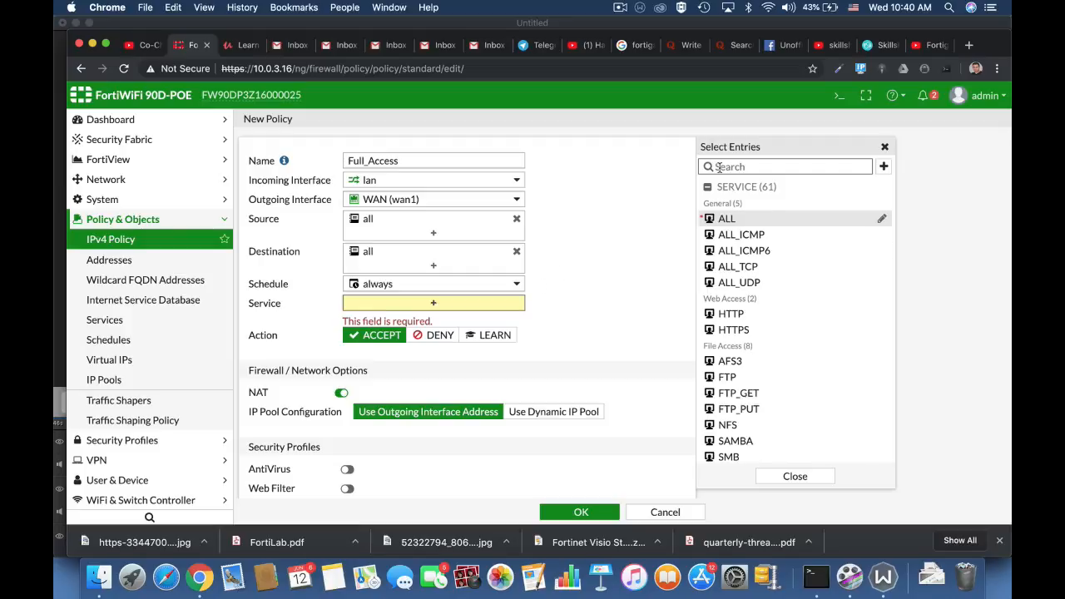
pyautogui.write('http')
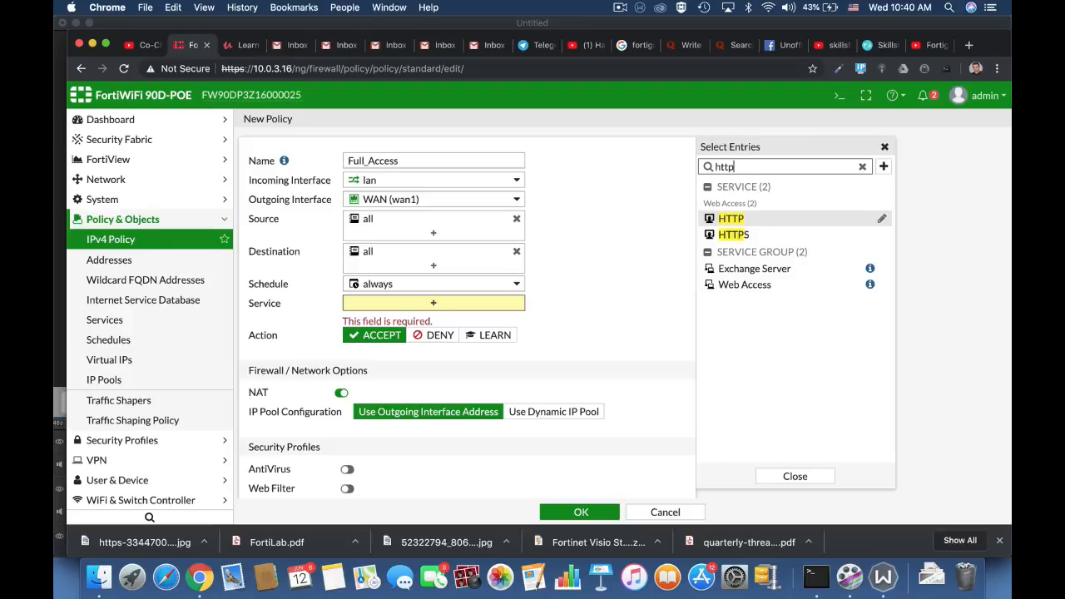
pyautogui.press('BackSpace')
pyautogui.press('BackSpace')
pyautogui.press('BackSpace')
pyautogui.press('BackSpace')
pyautogui.write('fr')
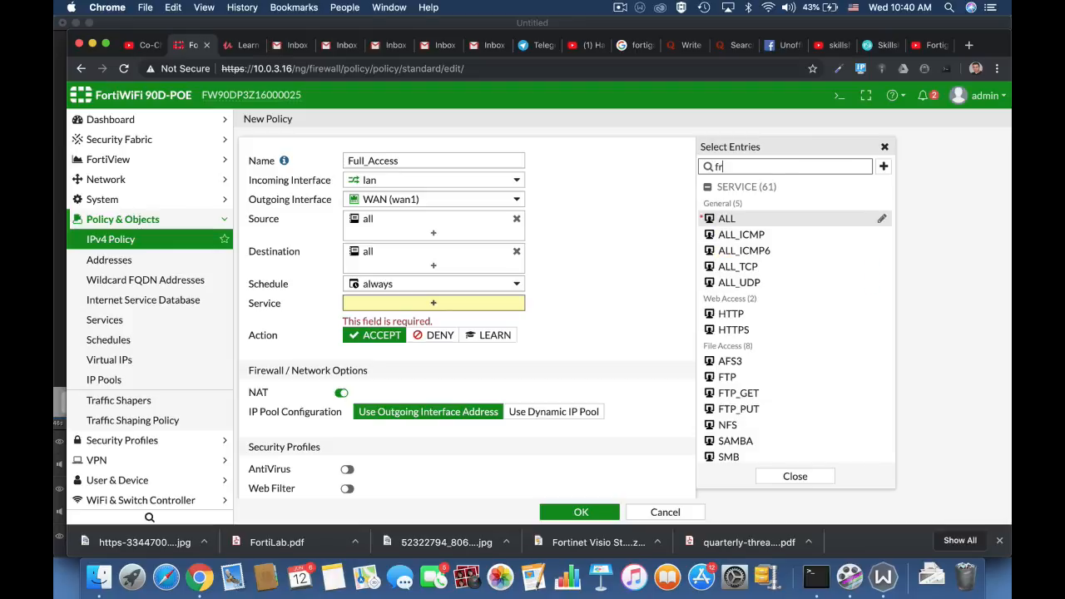
pyautogui.press('BackSpace')
pyautogui.write('tp')
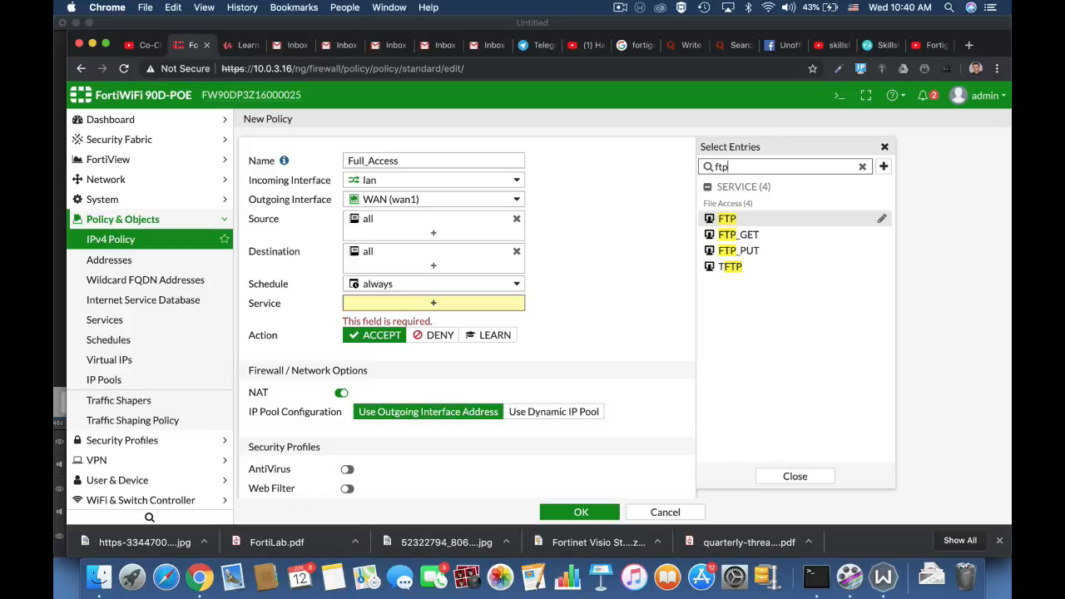
pyautogui.press('BackSpace')
pyautogui.press('BackSpace')
pyautogui.press('BackSpace')
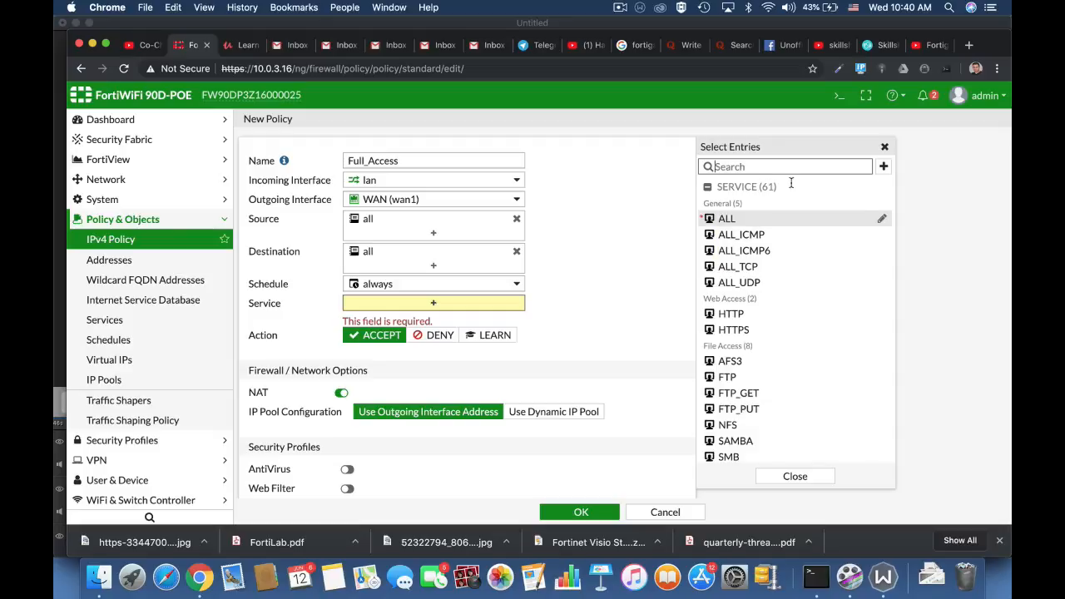
# Set the policy's service to ALL and close the entry selection.
pyautogui.click(707, 219)
pyautogui.click(605, 314)
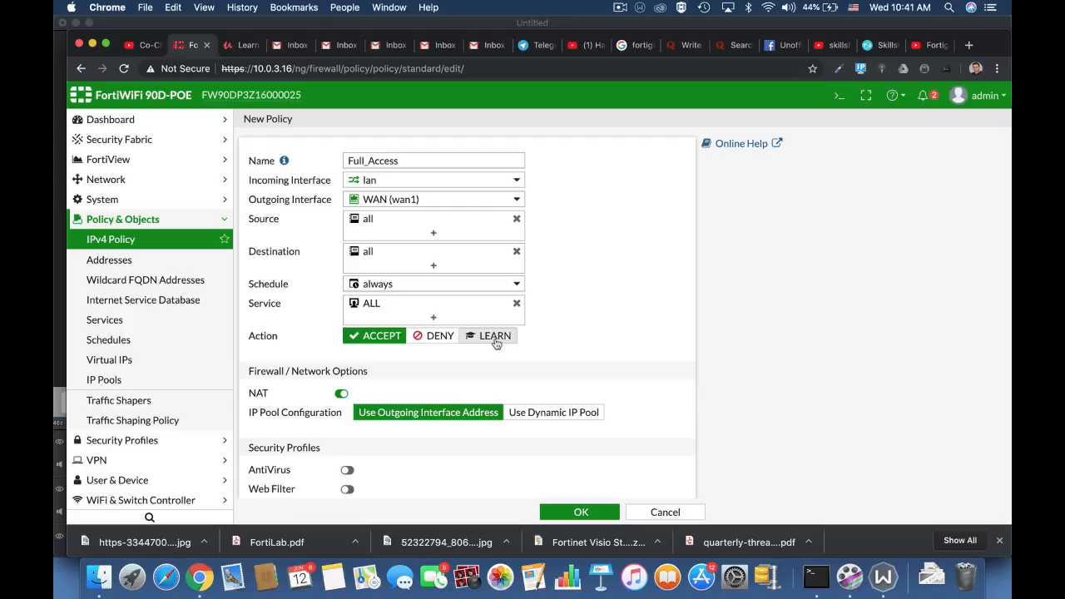
# Switch NAT off for the policy and turn it back on.
pyautogui.scroll(-3, 614, 362)
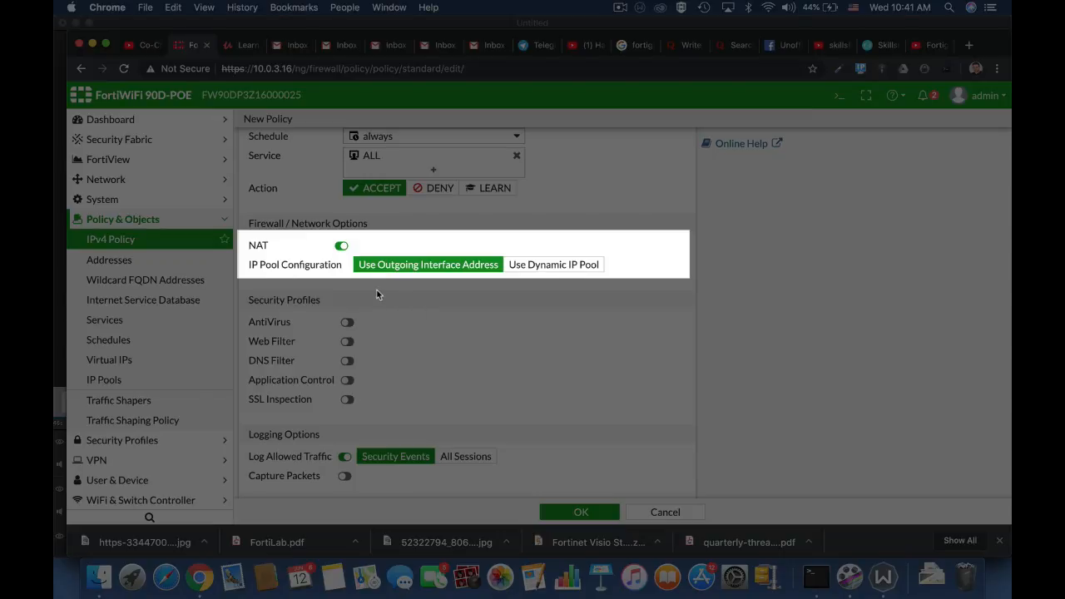
pyautogui.click(341, 246)
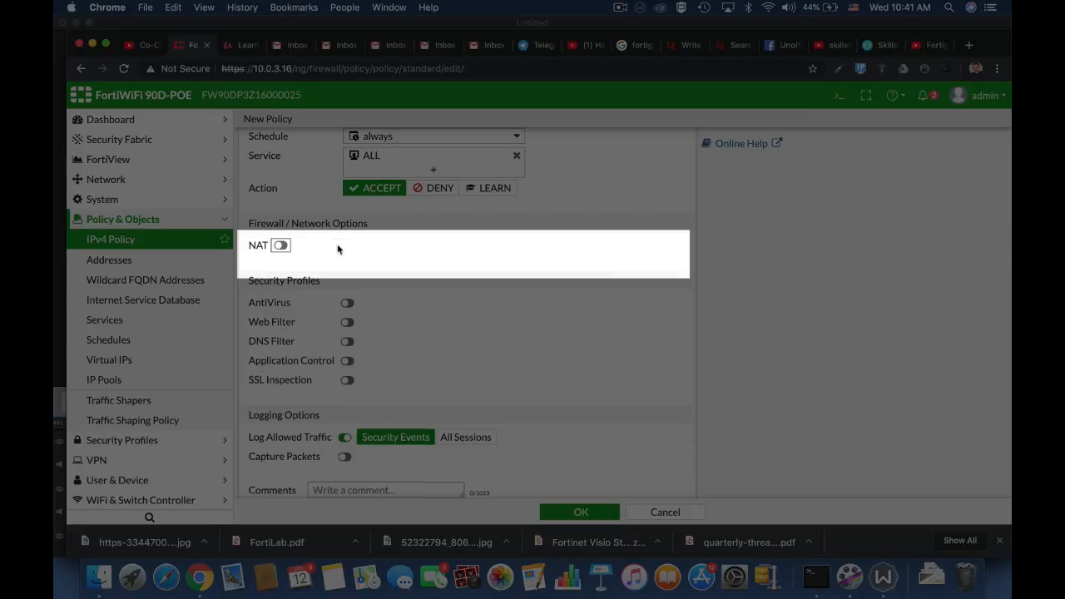
pyautogui.click(280, 245)
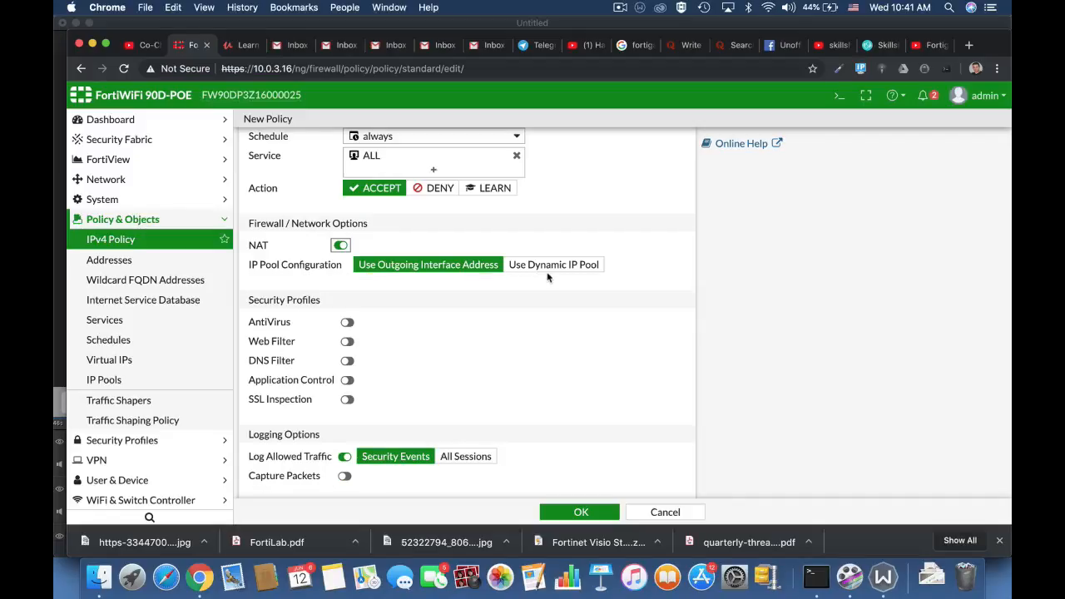
# Set the logging of allowed traffic to All Sessions.
pyautogui.scroll(-3, 548, 277)
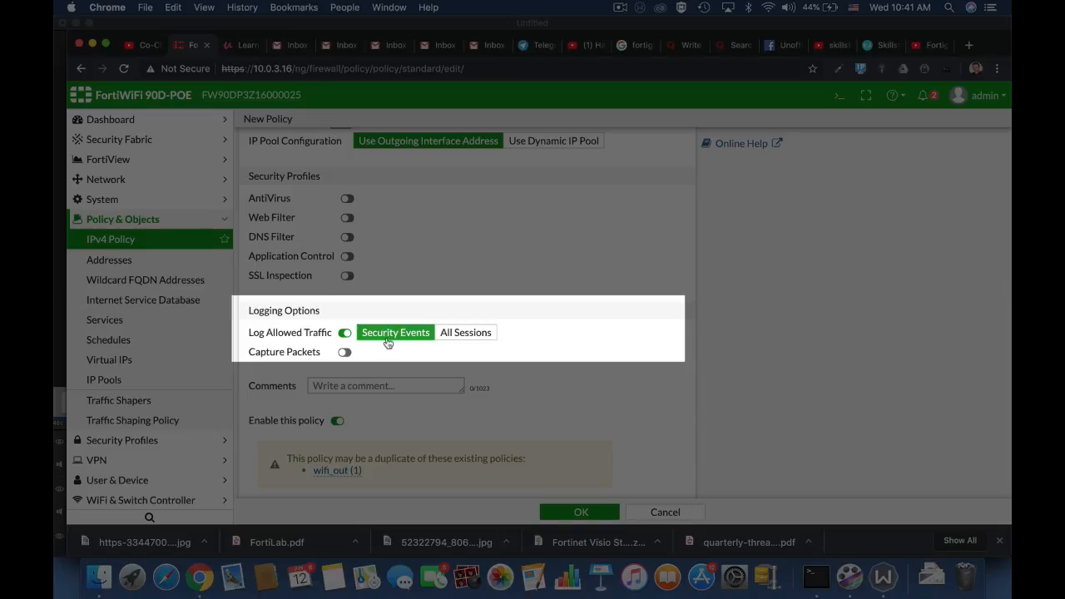
pyautogui.click(459, 335)
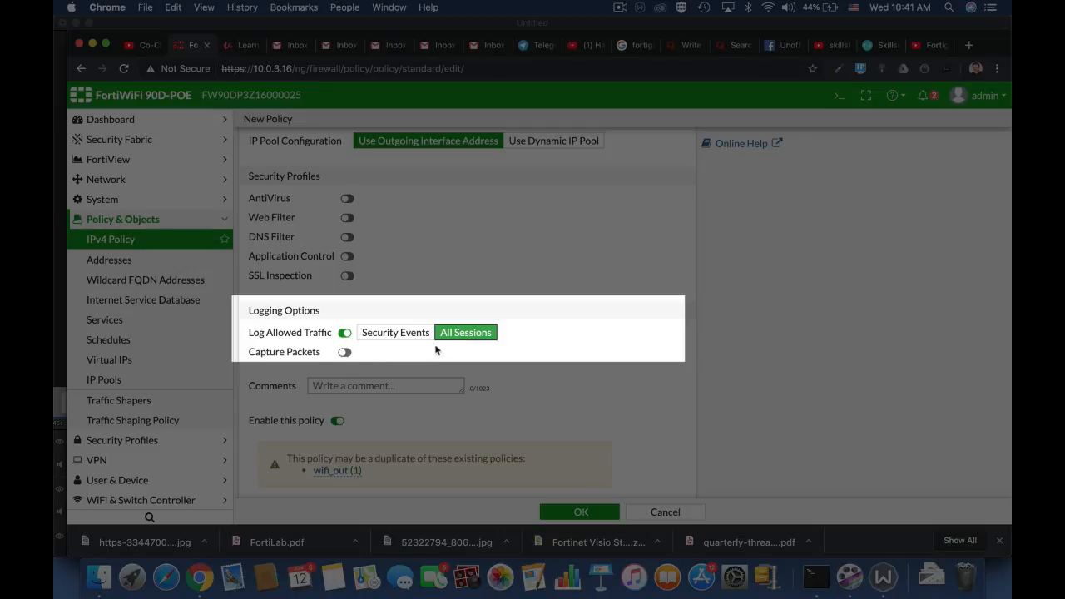
# Switch the policy's logging of allowed traffic to Security Events.
pyautogui.click(401, 334)
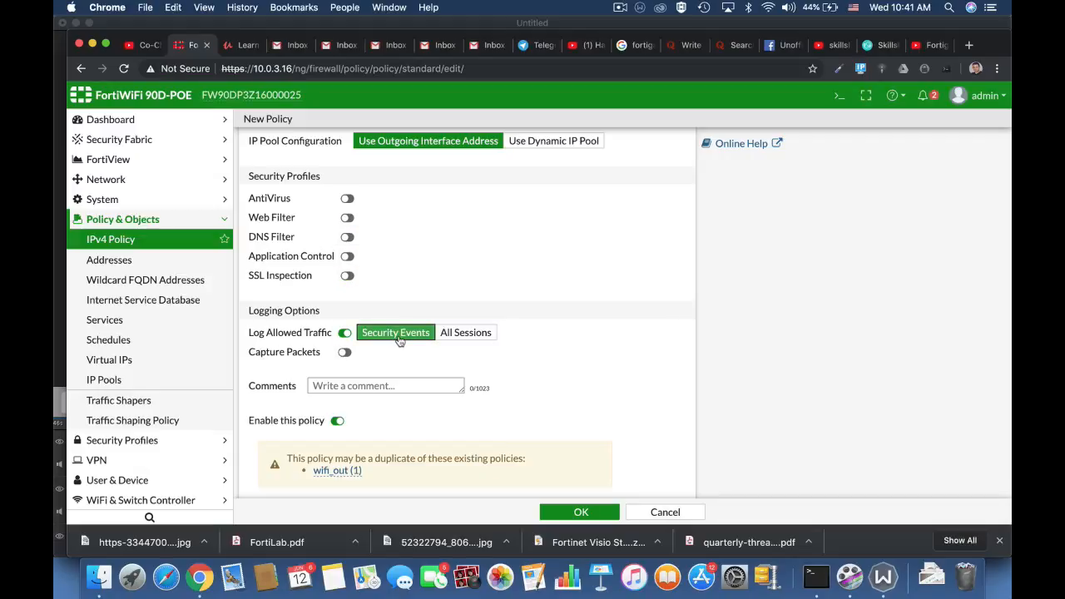
pyautogui.scroll(-2, 611, 441)
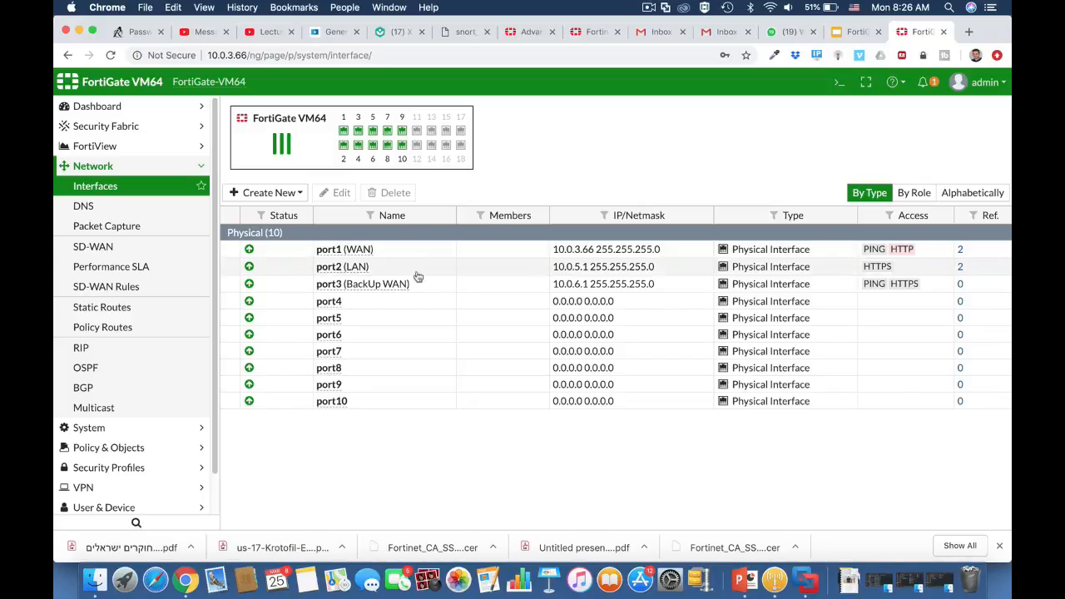
# Review the settings of the existing static route through WAN (port1), including its administrative distance, and leave without changes.
pyautogui.click(172, 308)
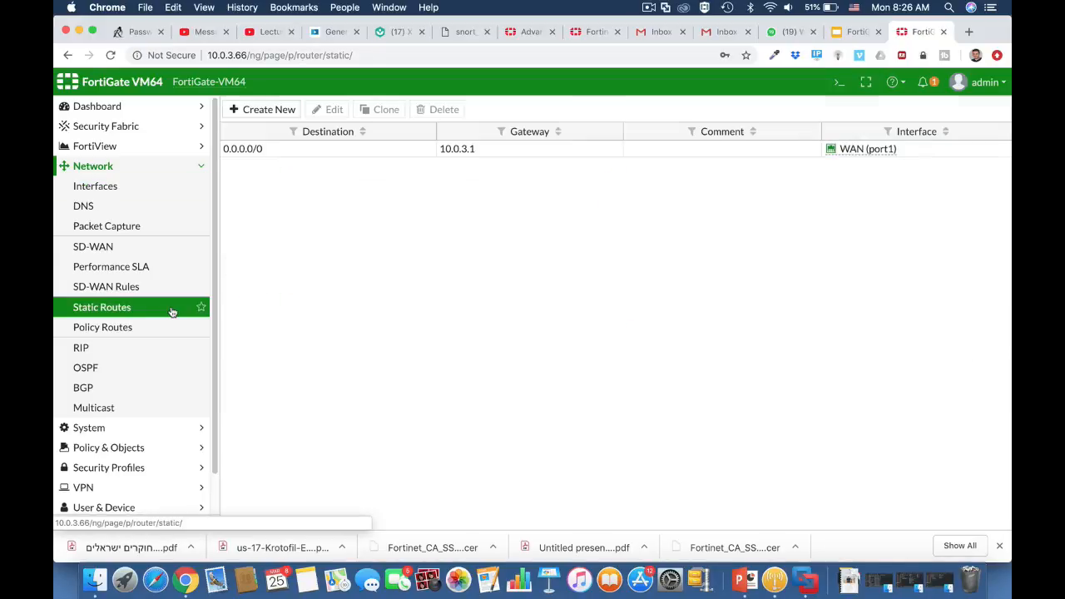
pyautogui.click(297, 154)
pyautogui.click(333, 109)
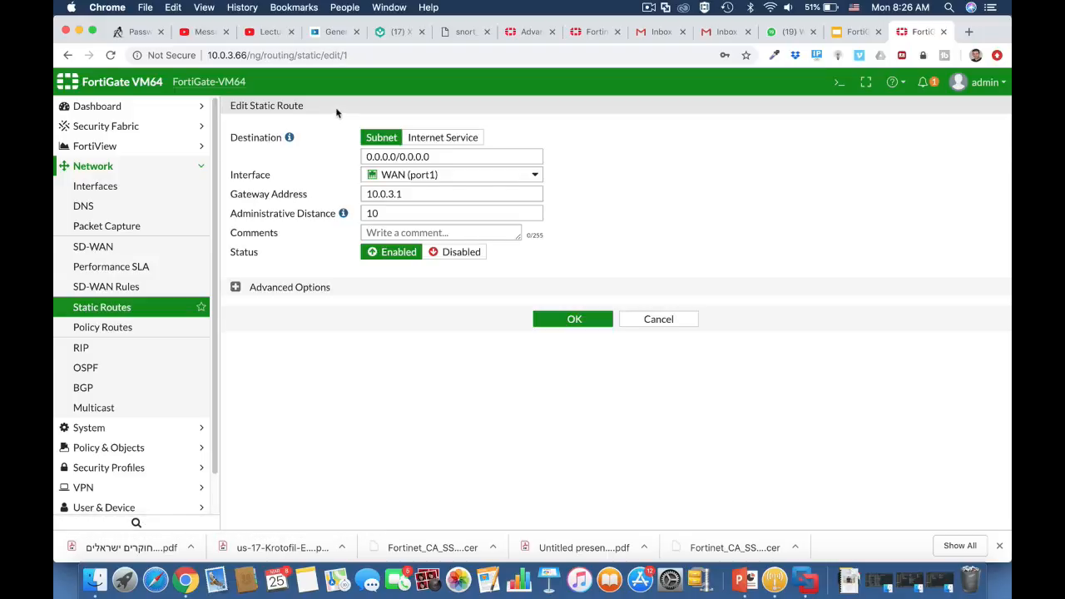
pyautogui.moveTo(441, 182)
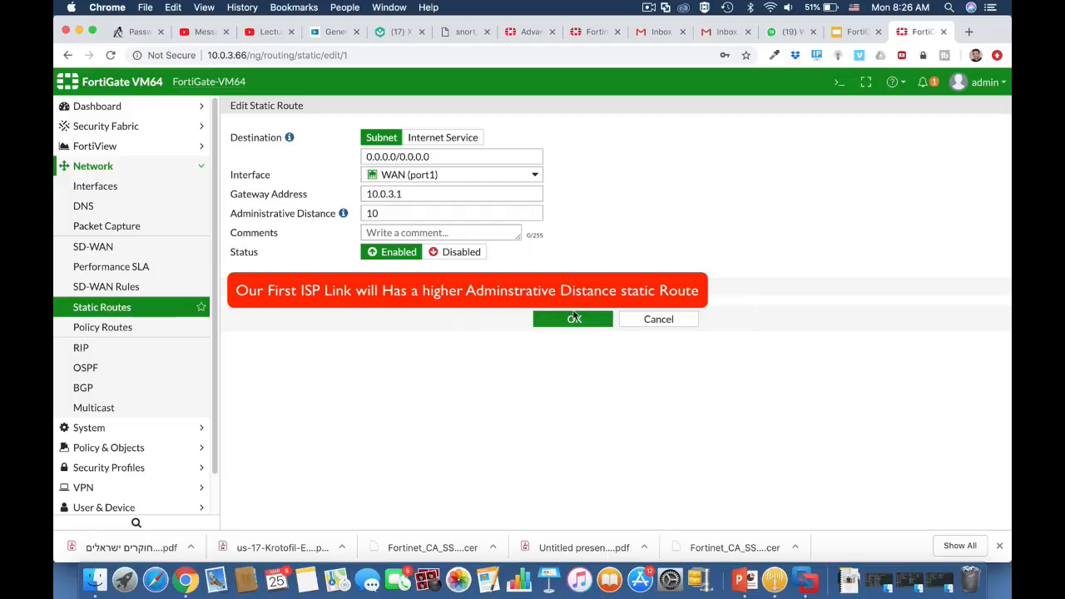
pyautogui.click(648, 319)
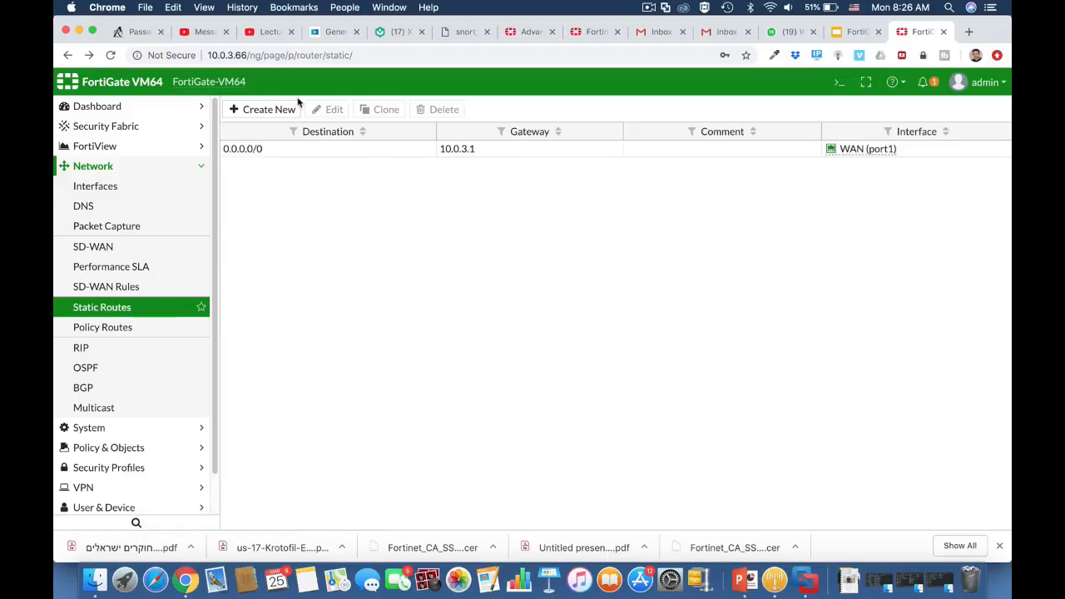
# Start a new static route on the BackUp WAN (port3) interface with an administrative distance of 20.
pyautogui.click(279, 112)
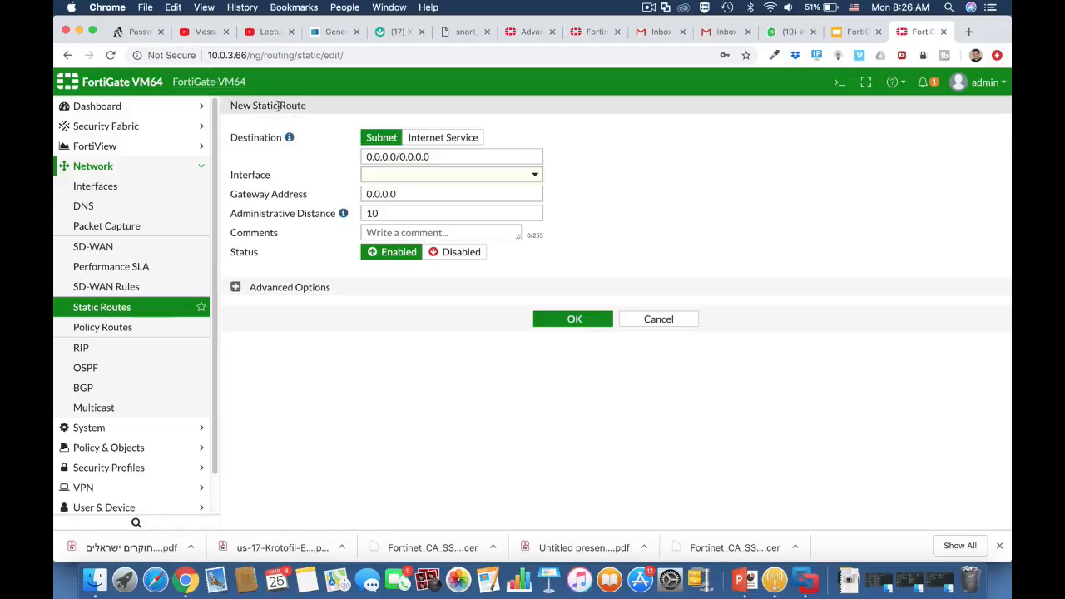
pyautogui.click(422, 179)
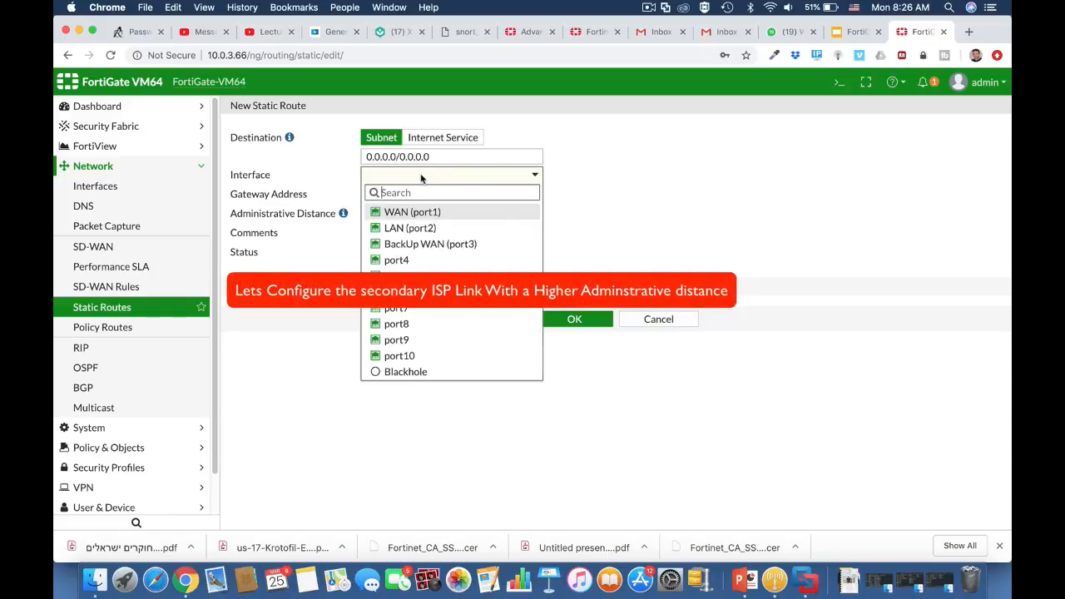
pyautogui.click(423, 239)
pyautogui.moveTo(385, 214); pyautogui.dragTo(353, 216)
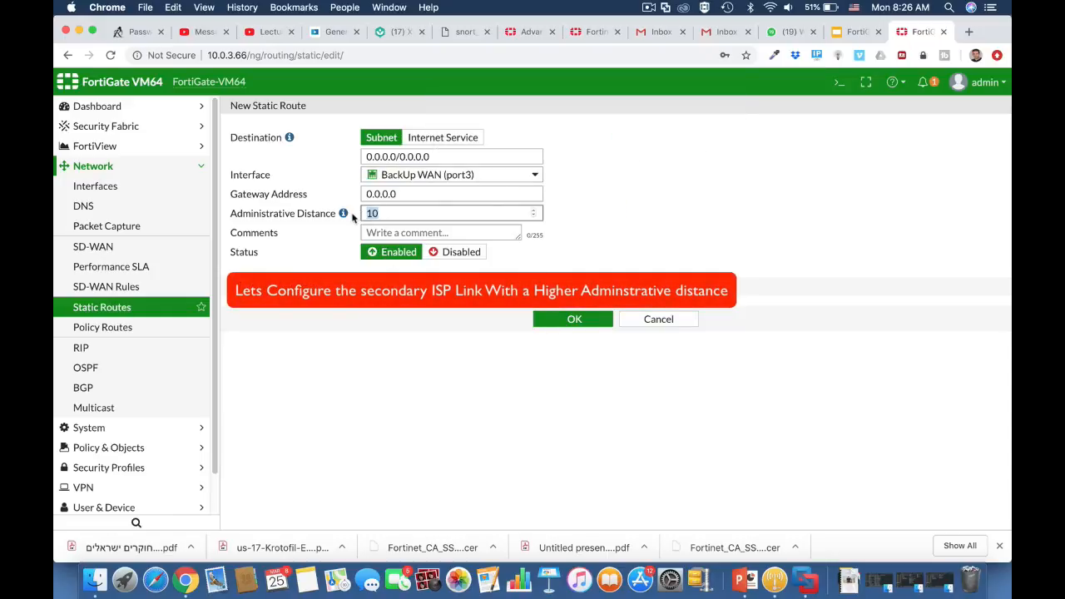
pyautogui.write('20')
# Set the new static route's gateway address to 10.0.6.254 and save the route.
pyautogui.click(402, 194)
pyautogui.moveTo(356, 200); pyautogui.dragTo(359, 196)
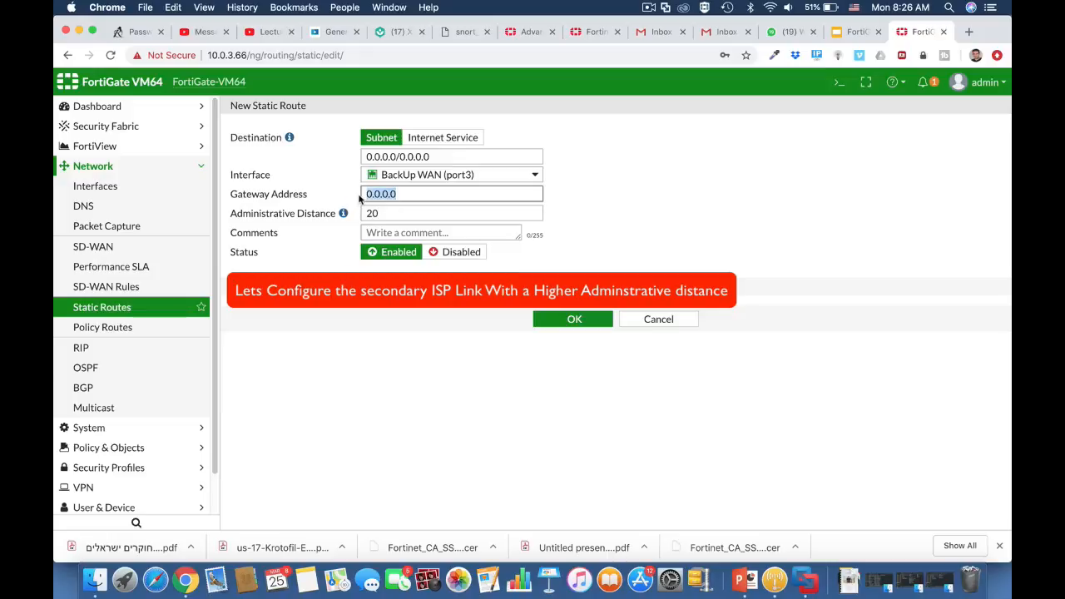
pyautogui.write('10.')
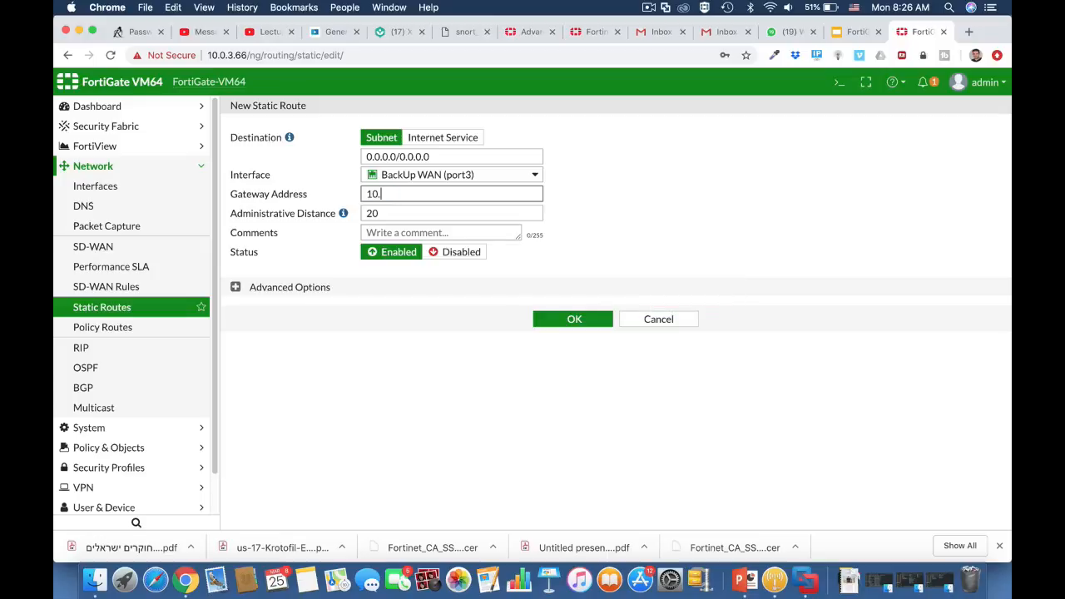
pyautogui.write('0.6.254')
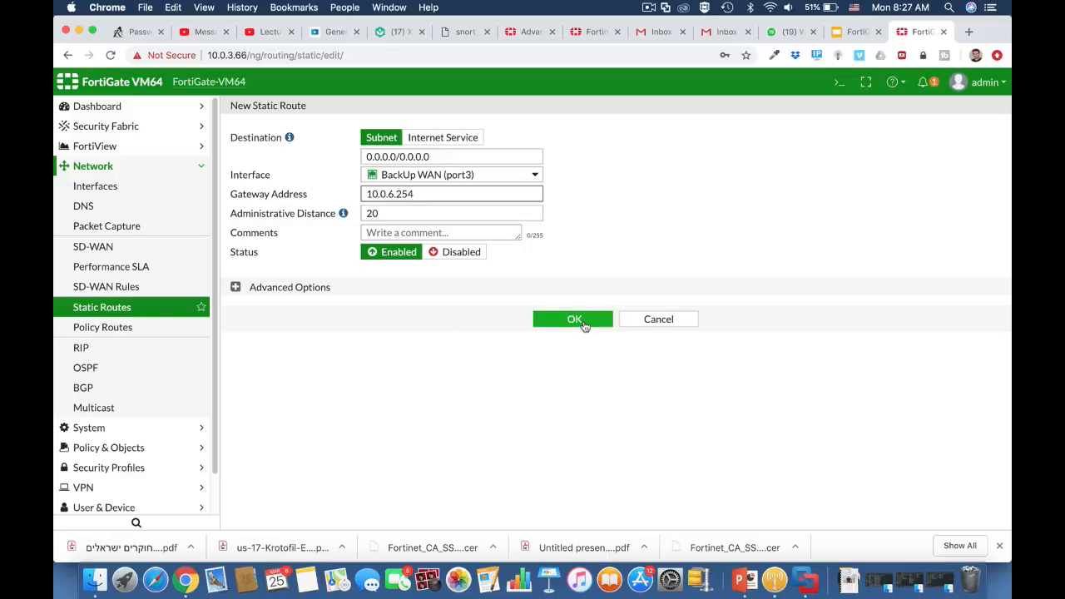
pyautogui.click(574, 320)
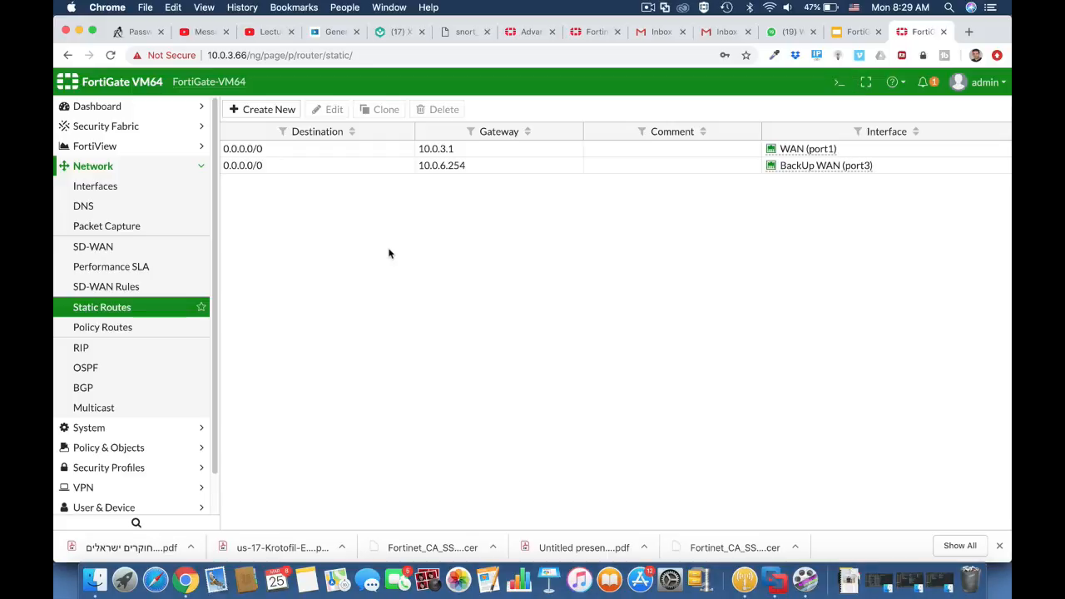
# Display the active routing table in the CLI console with "get router info routing-table all".
pyautogui.click(836, 84)
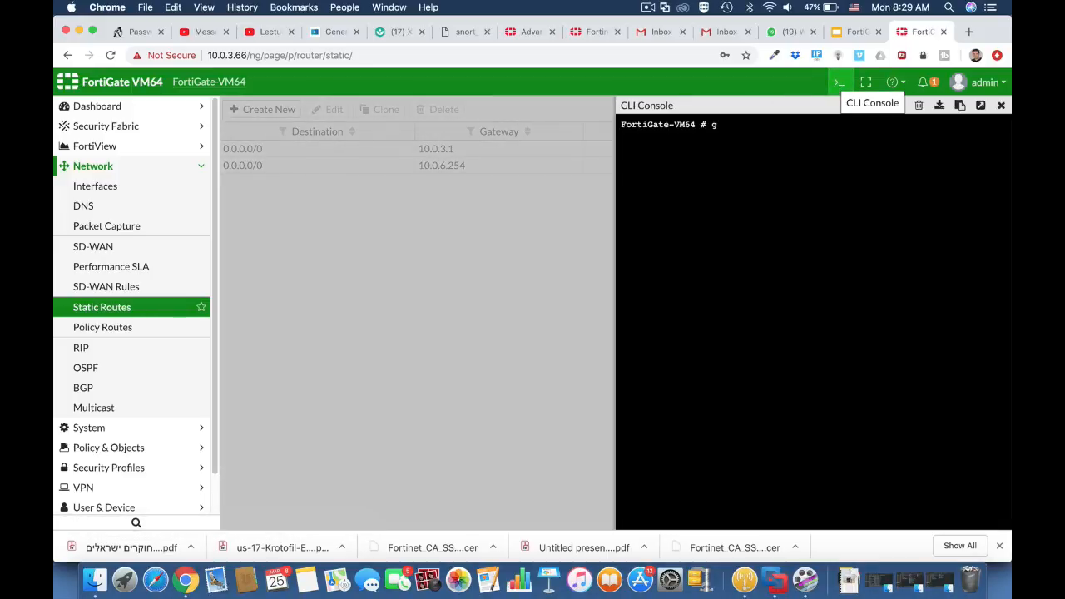
pyautogui.write('get router info')
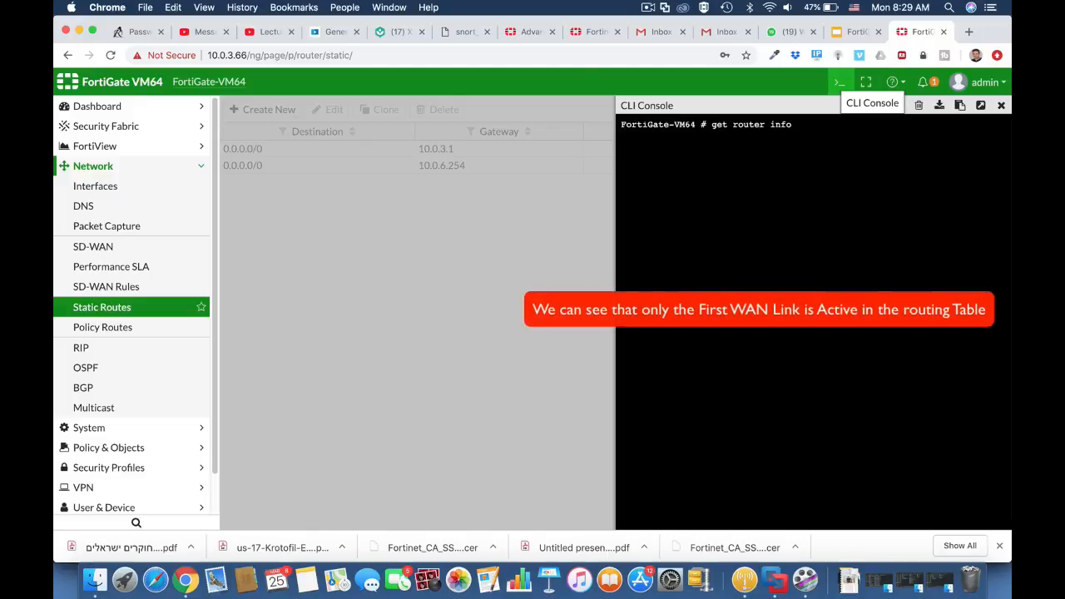
pyautogui.write(' routing-table')
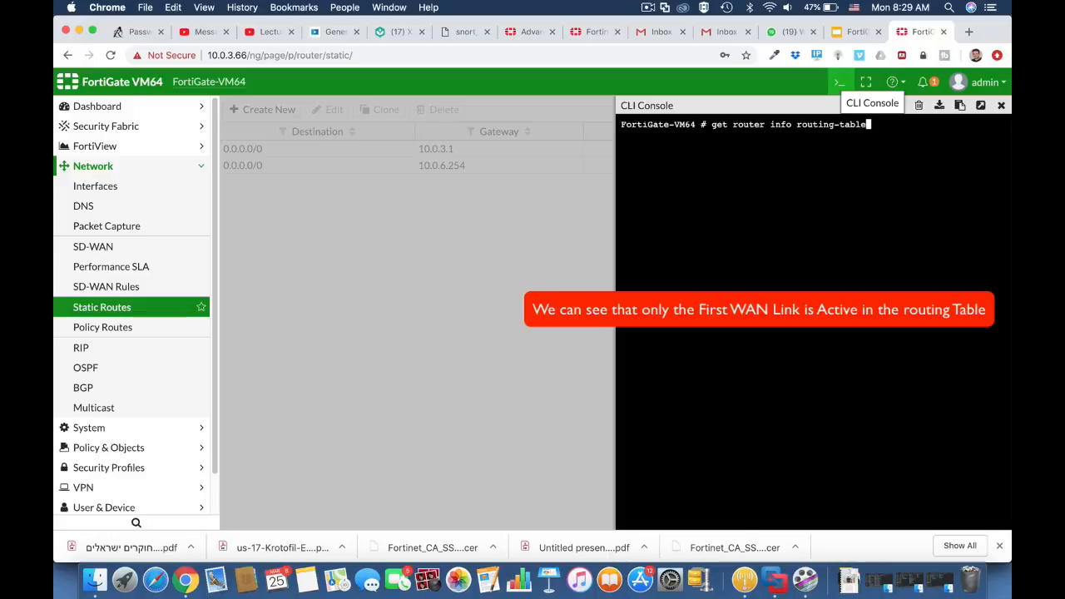
pyautogui.write(' all')
pyautogui.press('Return')
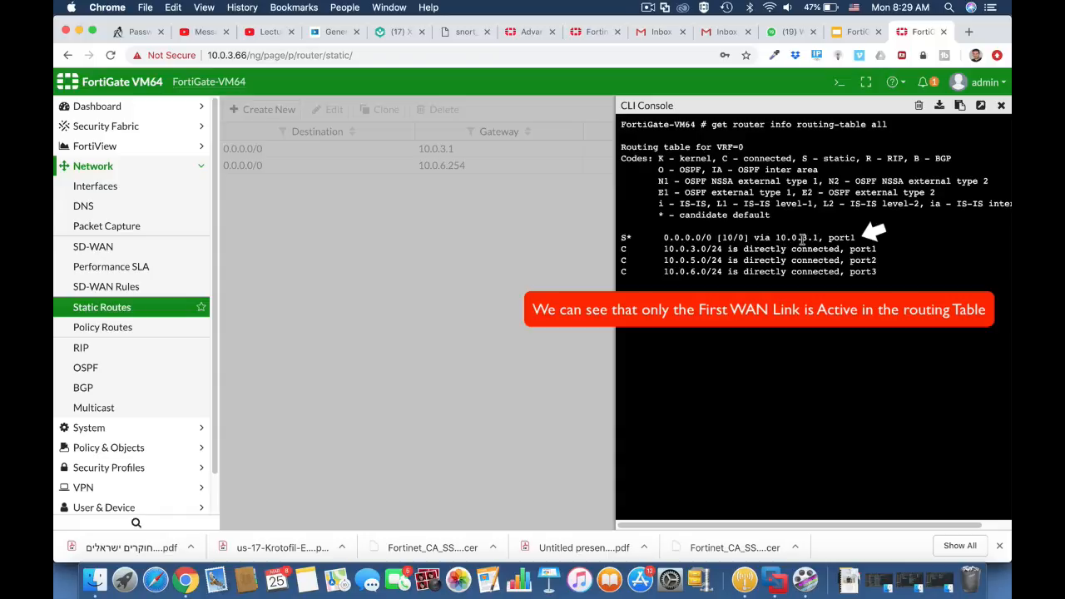
# Display the full route database with "get router info routing-table database" and close the CLI console.
pyautogui.press('Up')
pyautogui.press('BackSpace')
pyautogui.press('BackSpace')
pyautogui.press('BackSpace')
pyautogui.write('dat')
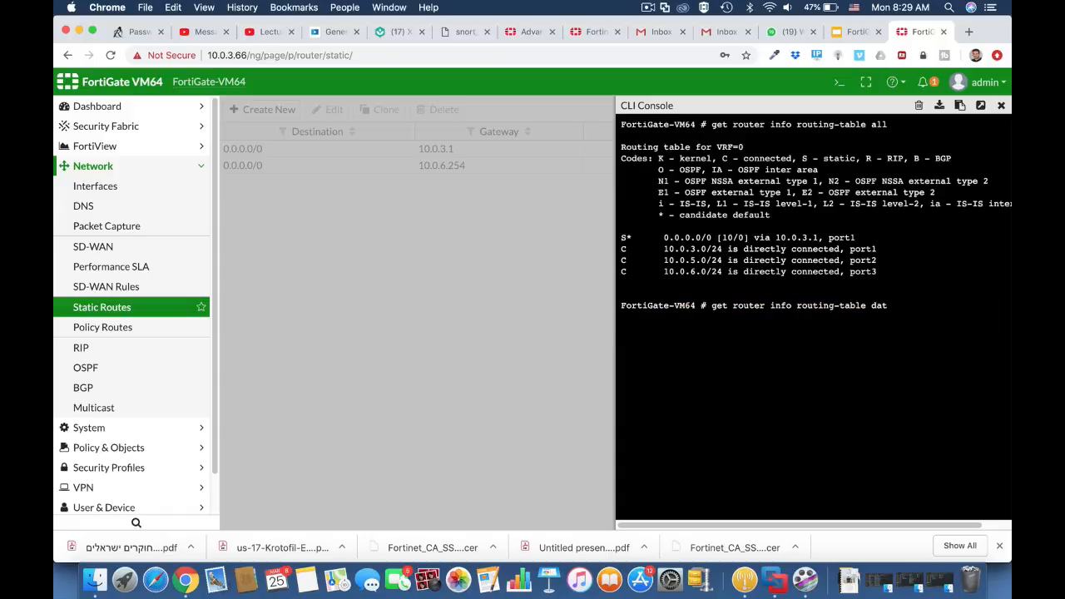
pyautogui.write('abase')
pyautogui.press('Return')
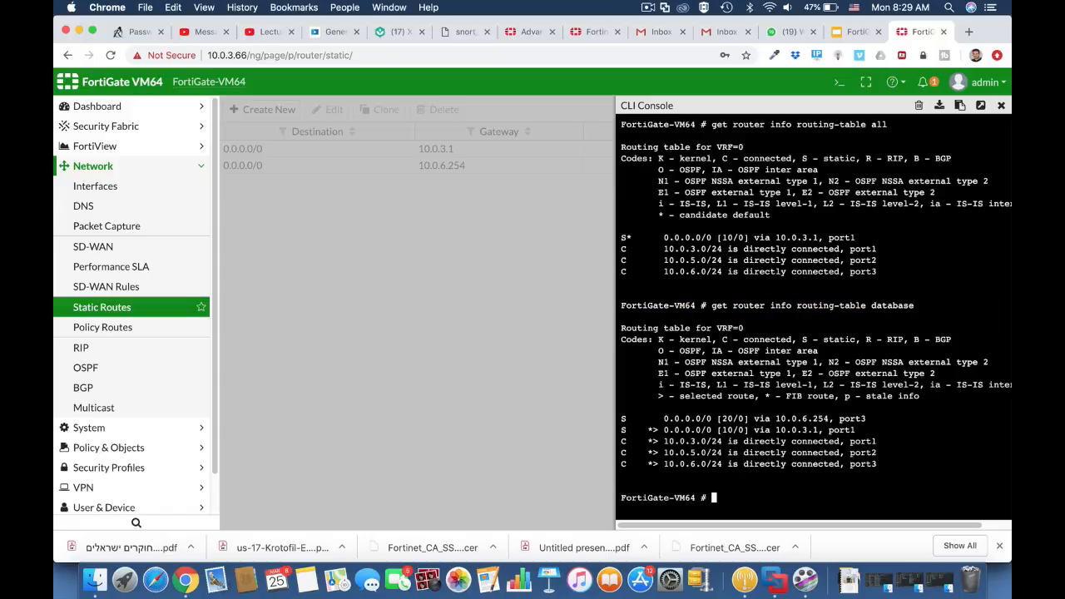
pyautogui.click(1003, 106)
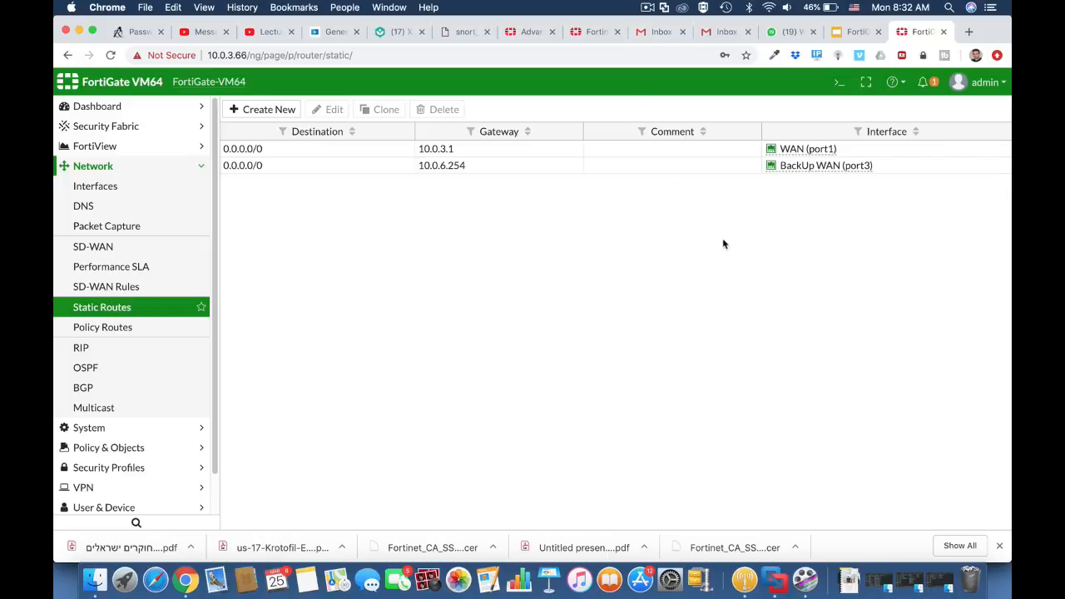
# In the CLI console, enter "config system link-monitor" and create an entry named testlink.
pyautogui.click(839, 82)
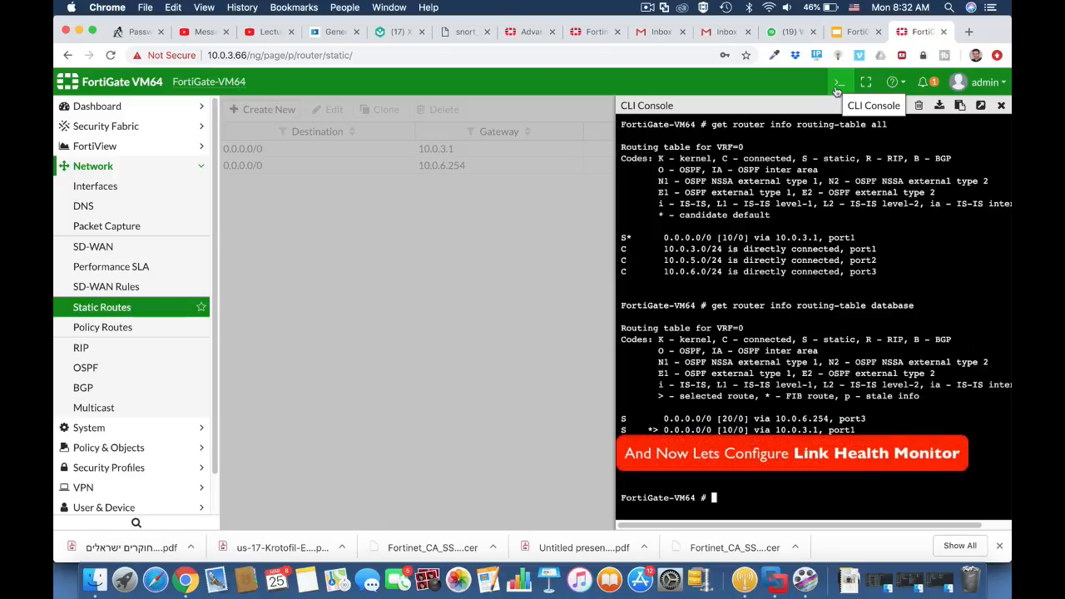
pyautogui.write('config system link-monitor')
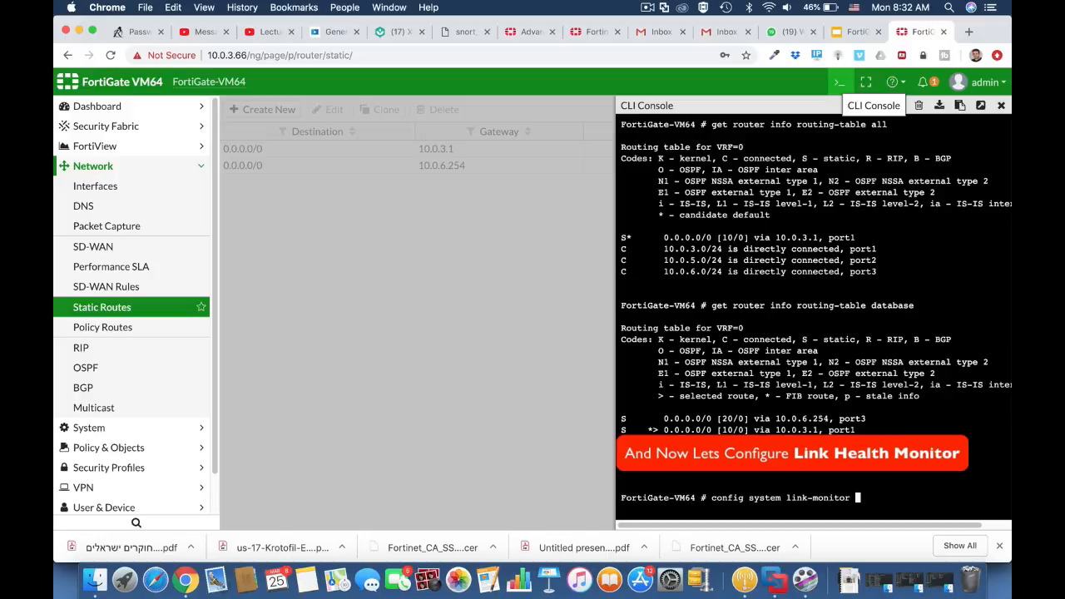
pyautogui.press('Return')
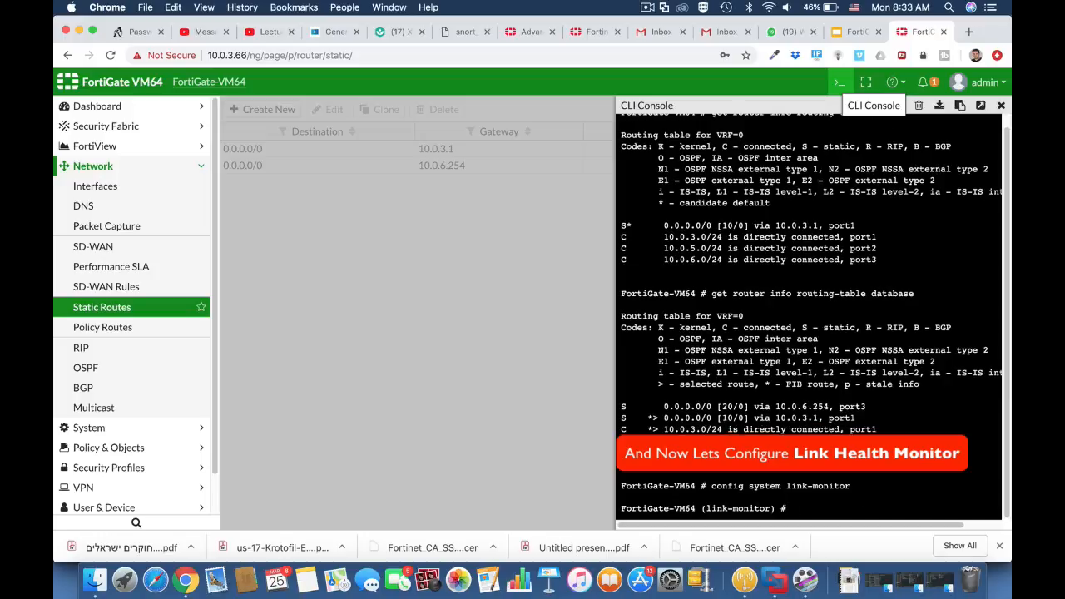
pyautogui.write('edit t')
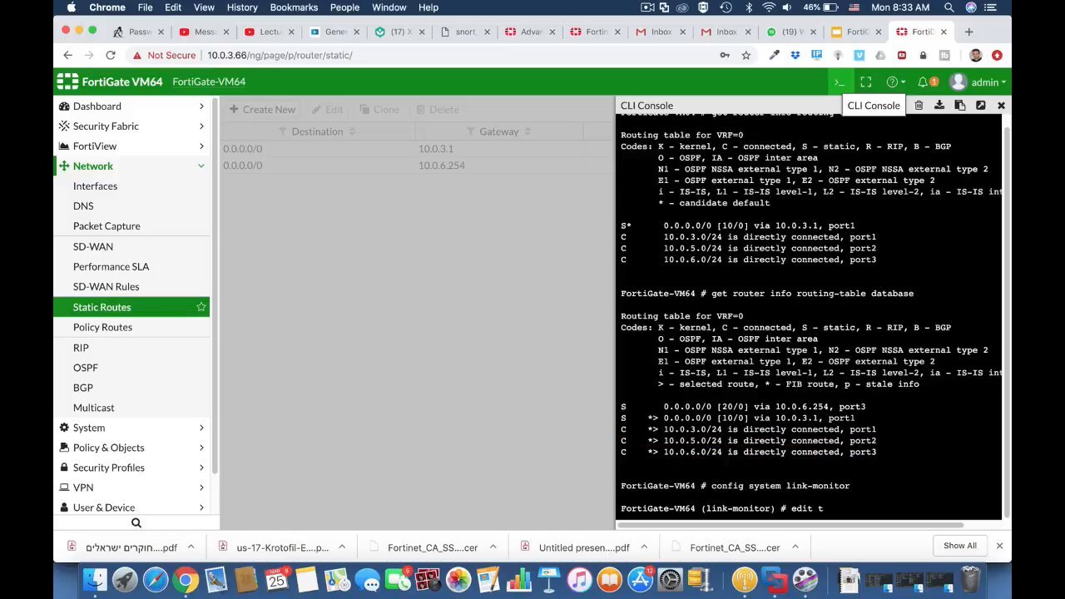
pyautogui.write('estlink')
pyautogui.press('Return')
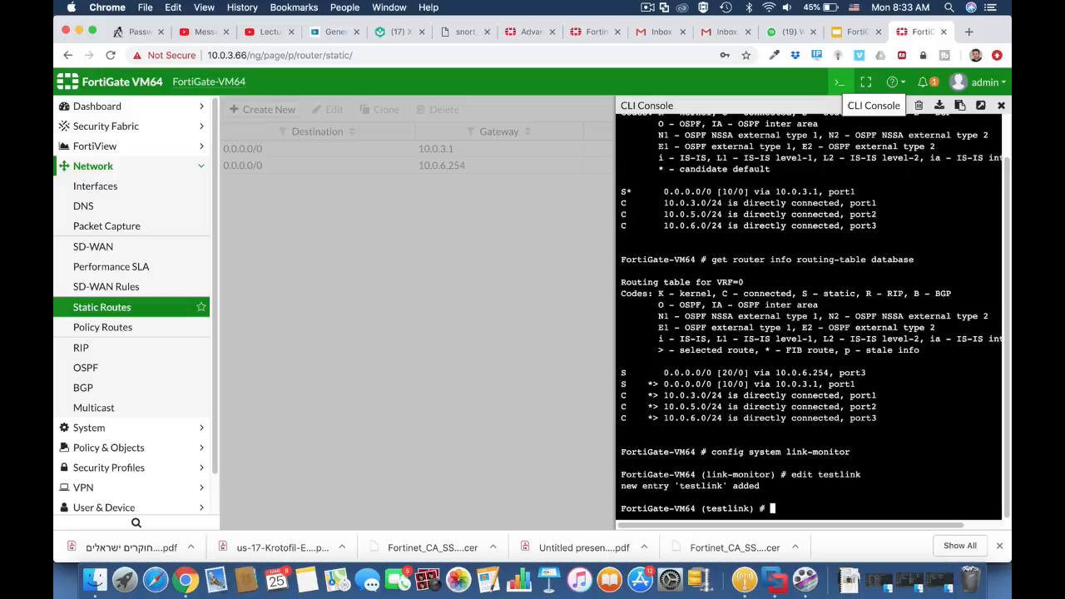
# Set the testlink monitor's source interface (srcintf) to port3 and its server to 8.8.8.8.
pyautogui.write('set srcintf port3')
pyautogui.press('Return')
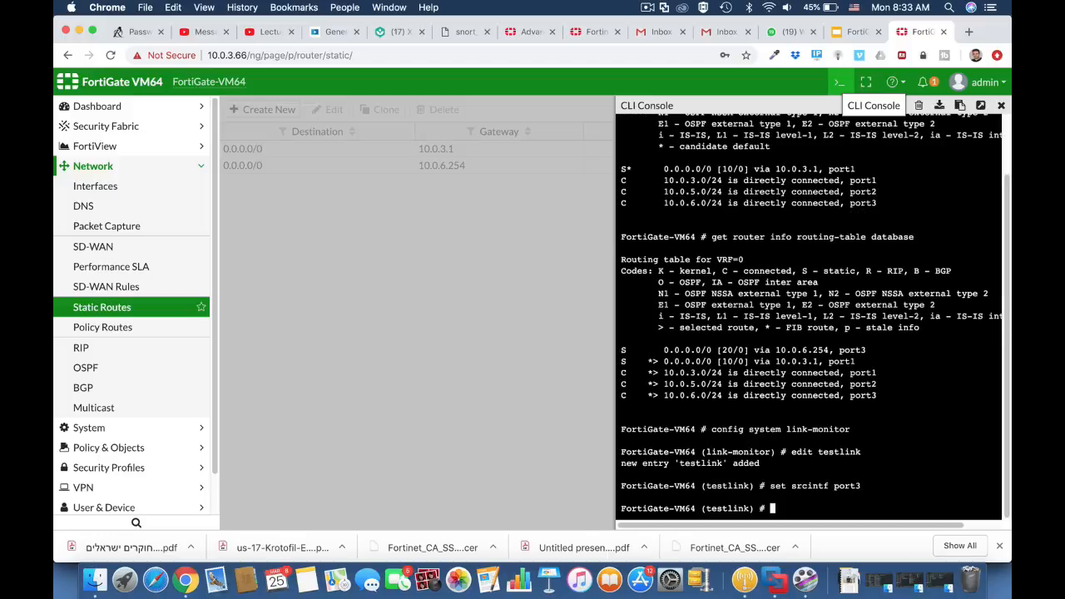
pyautogui.write('set')
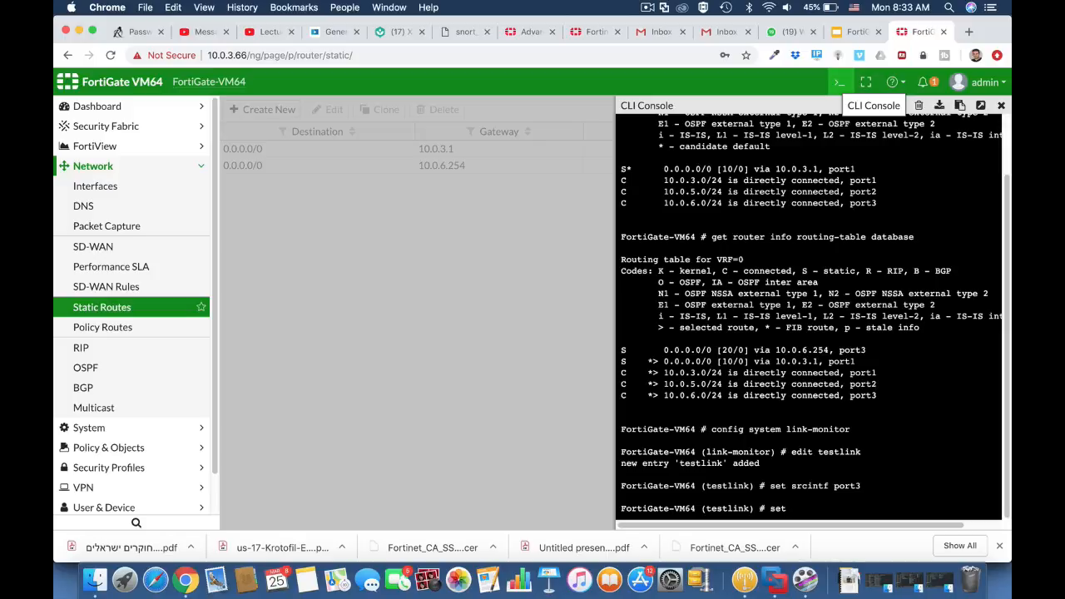
pyautogui.write(' server 8.8.8.8')
pyautogui.press('Return')
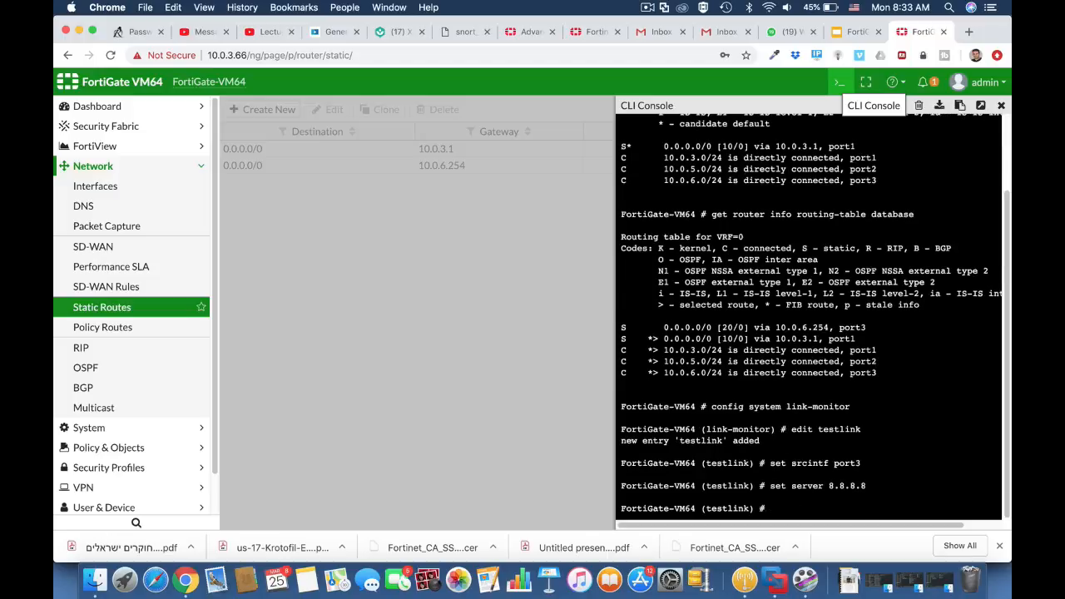
# Set the testlink monitor's gateway-ip to 10.0.3.1 and its protocol to ping.
pyautogui.write('set g')
pyautogui.write('ateway-ip 10')
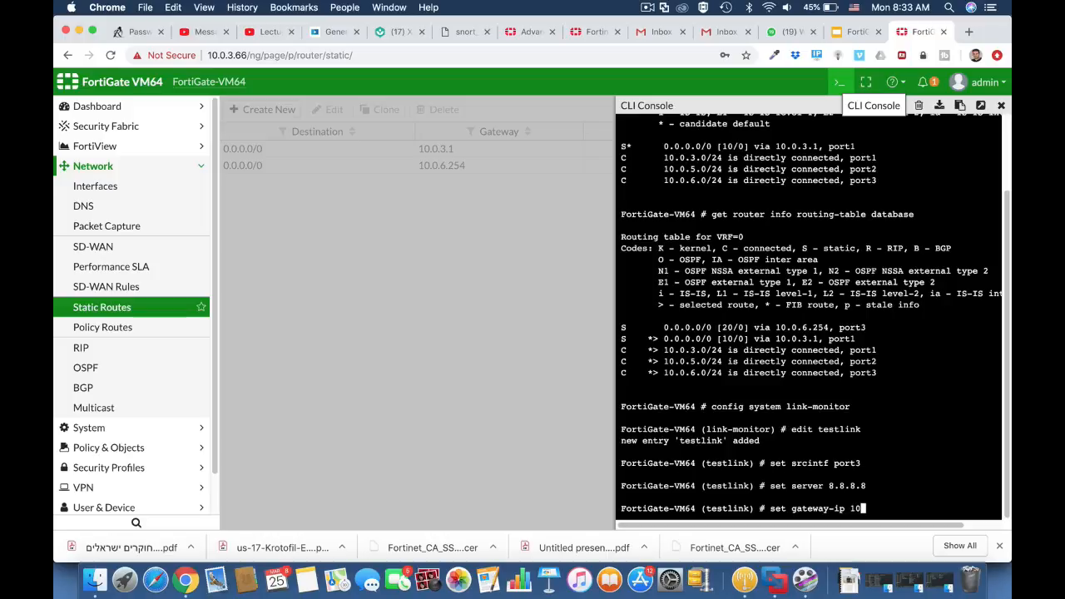
pyautogui.write('.0.3.1')
pyautogui.press('Return')
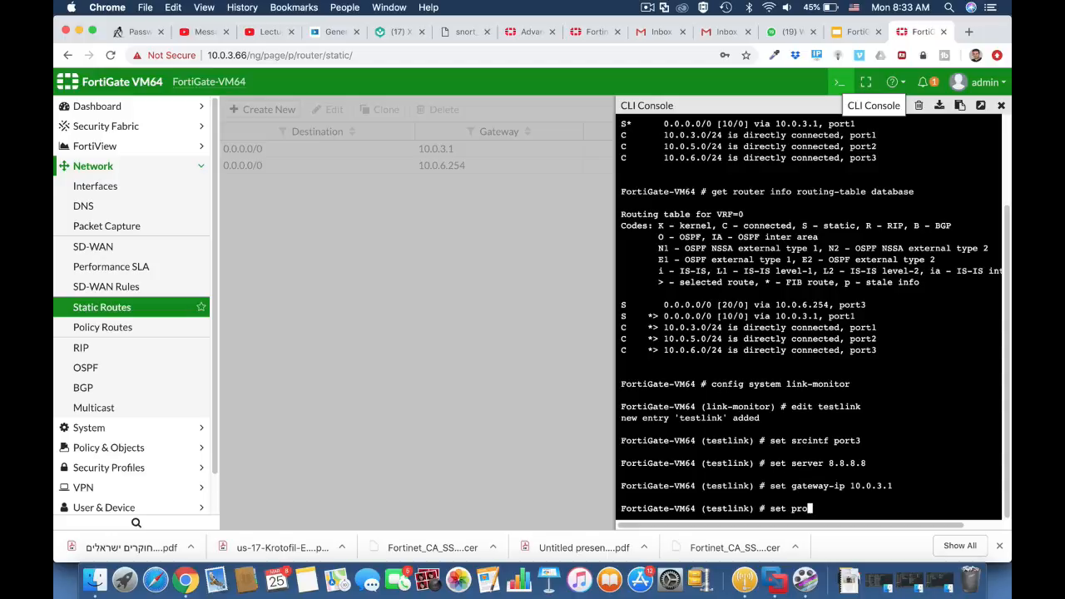
pyautogui.write('set protocol ping')
pyautogui.press('Return')
# Enable update-static-route for the testlink monitor.
pyautogui.write('se')
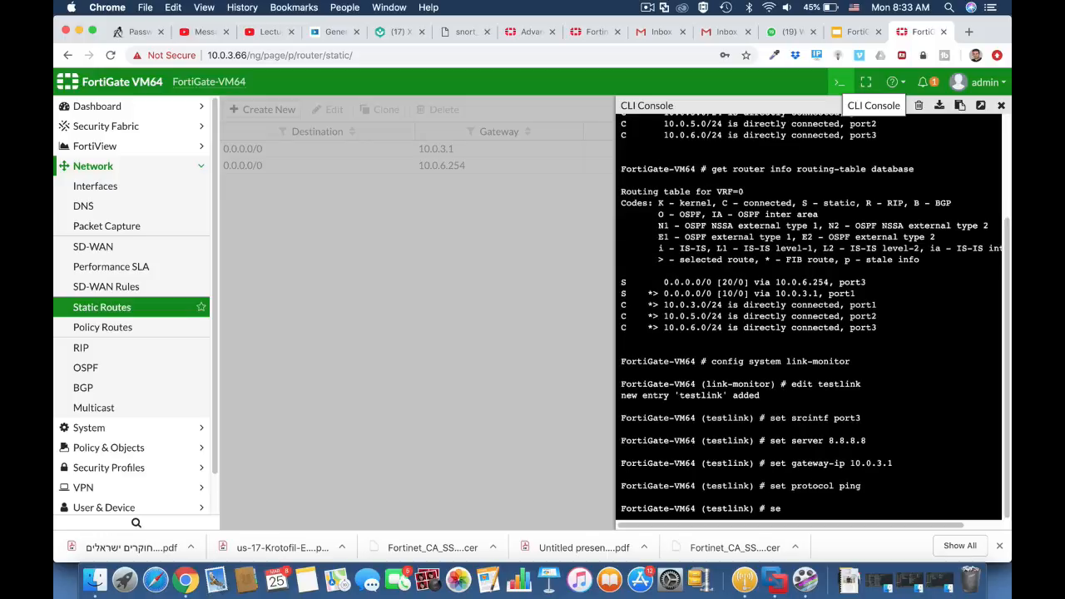
pyautogui.write('t up')
pyautogui.press('Tab')
pyautogui.press('Tab')
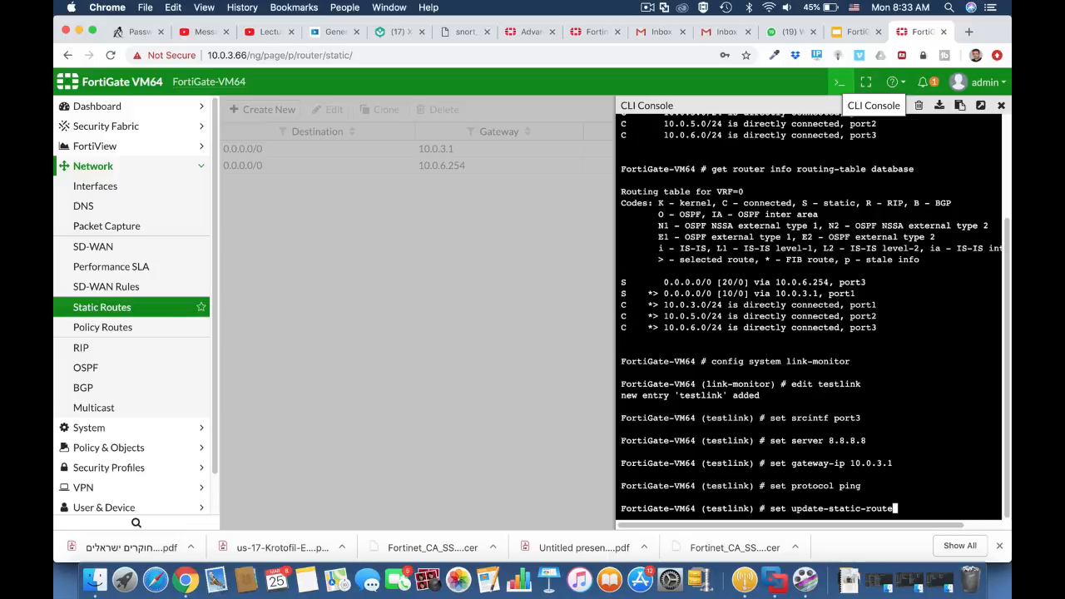
pyautogui.write('ena')
pyautogui.press('Tab')
pyautogui.press('Return')
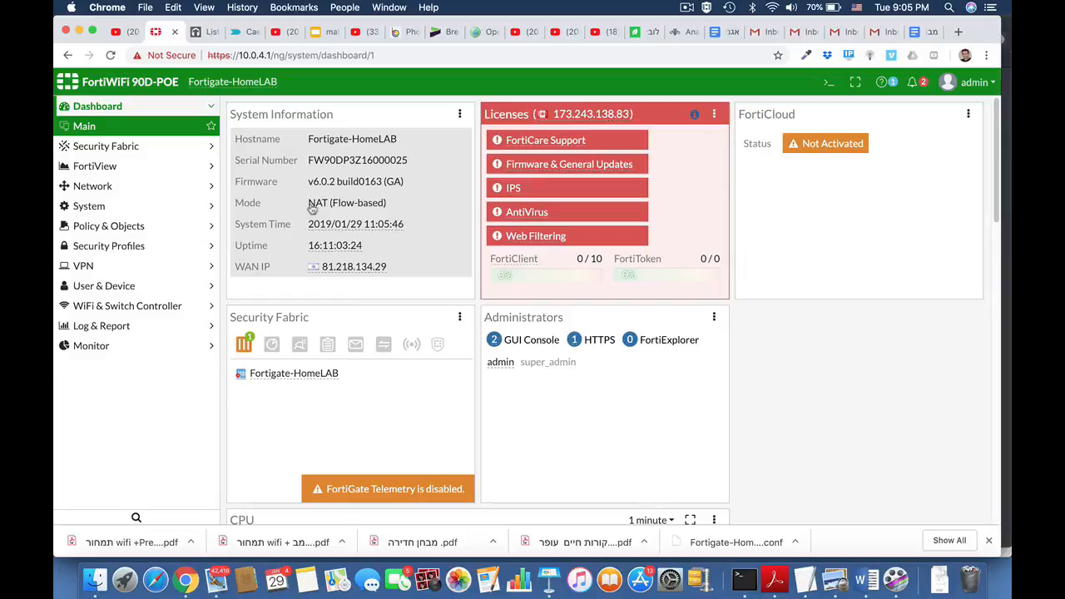
# Start a new Firewall-type user group under User & Device and name it SSL_Group.
pyautogui.click(114, 285)
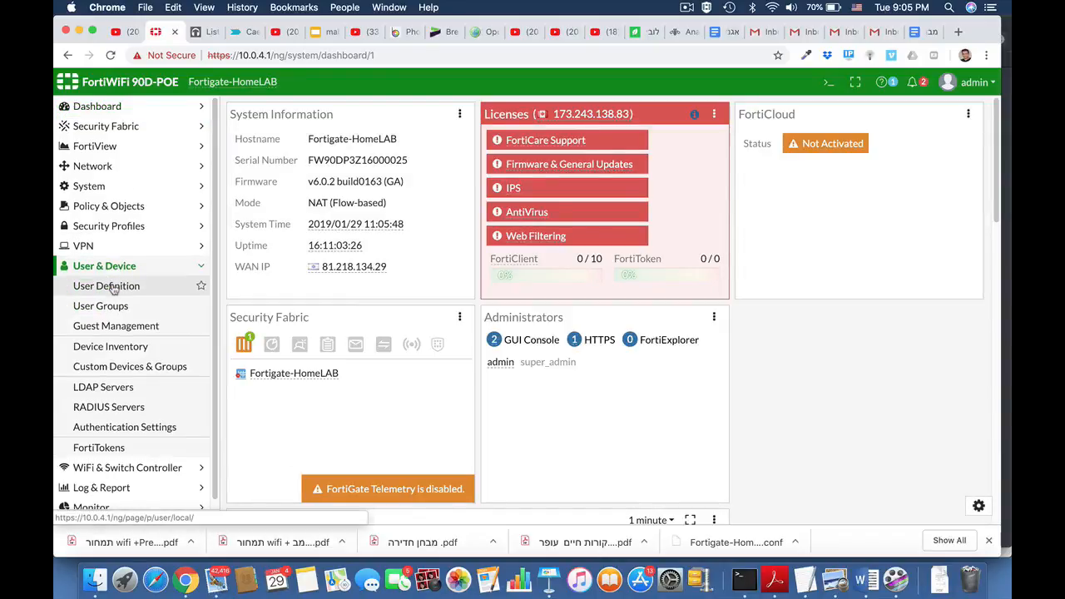
pyautogui.click(112, 307)
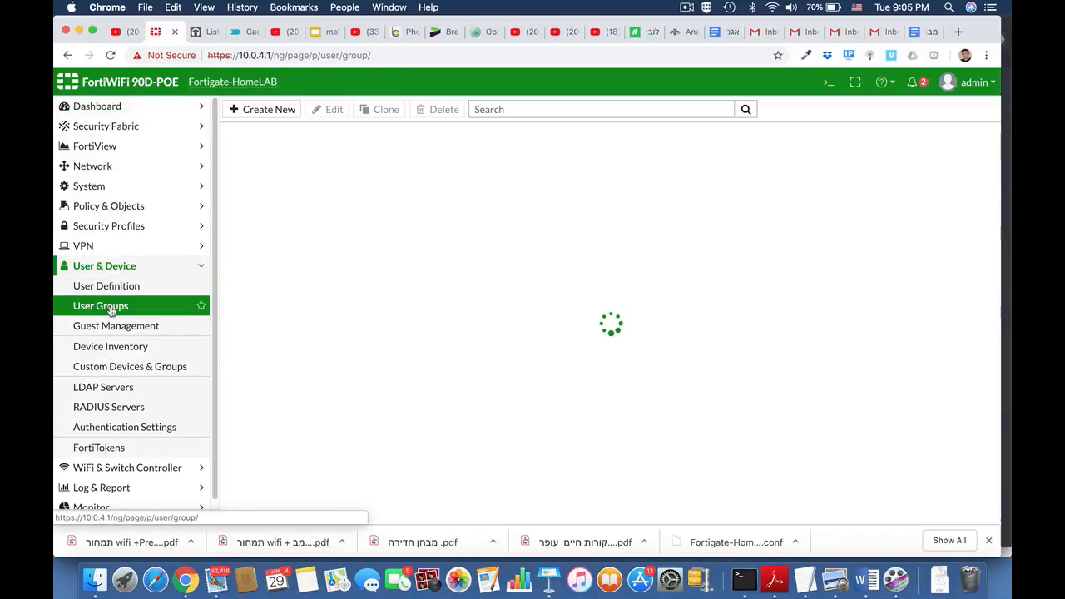
pyautogui.click(280, 108)
pyautogui.click(325, 138)
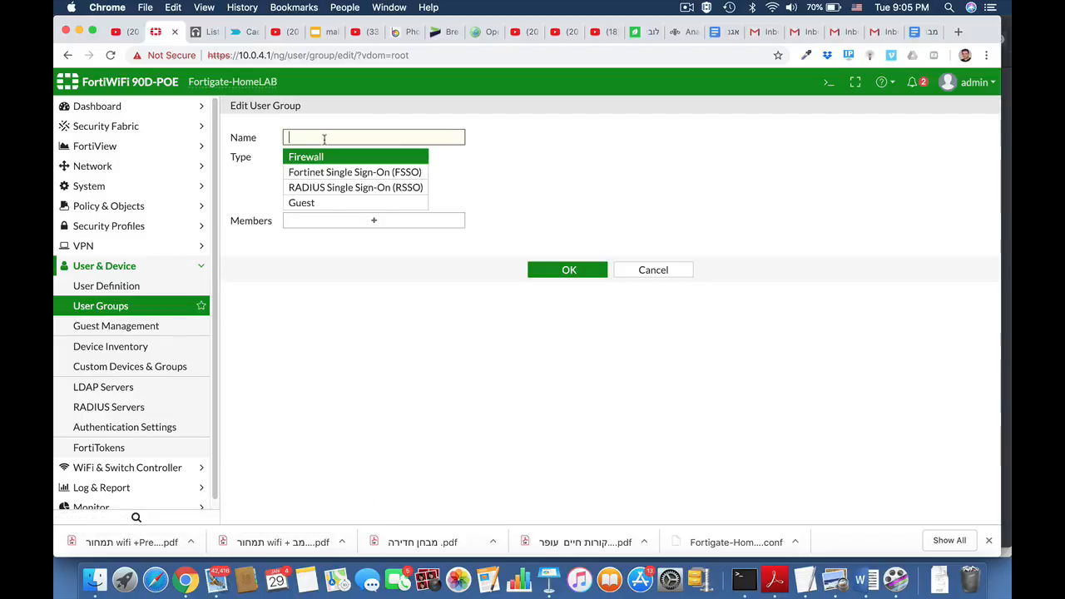
pyautogui.write('ss')
pyautogui.press('BackSpace')
pyautogui.press('BackSpace')
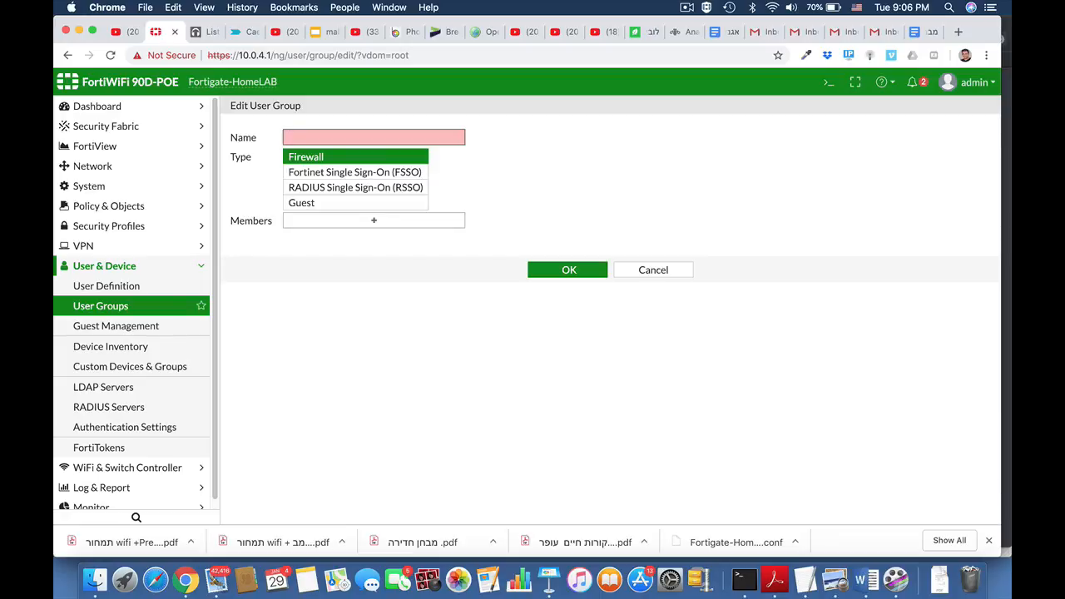
pyautogui.write('SSL')
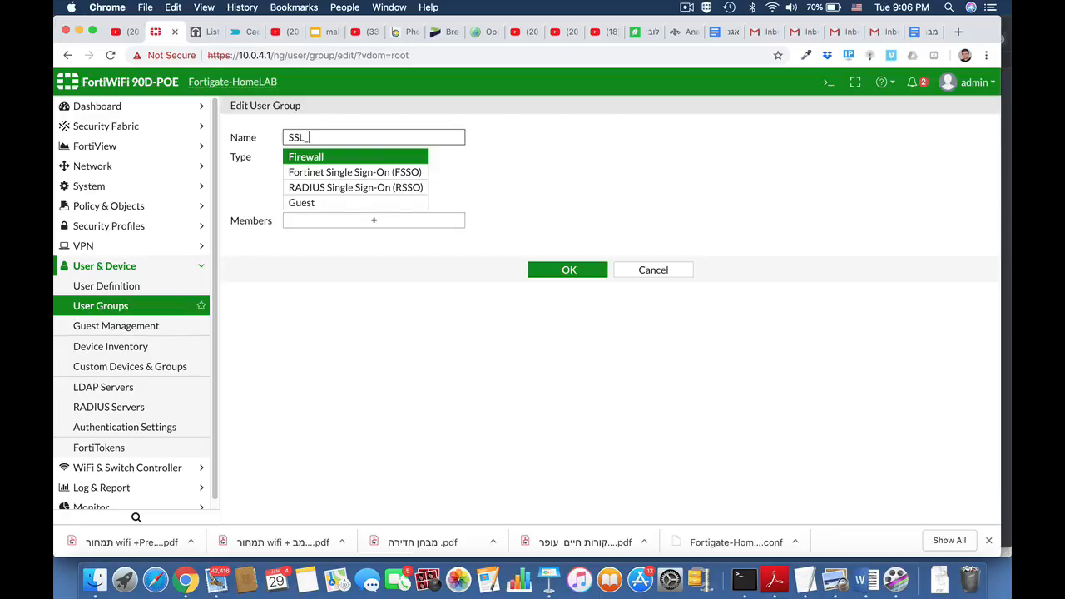
pyautogui.write('_Group')
# Add the existing non-guest local user as a member of SSL_Group and save the group.
pyautogui.click(374, 221)
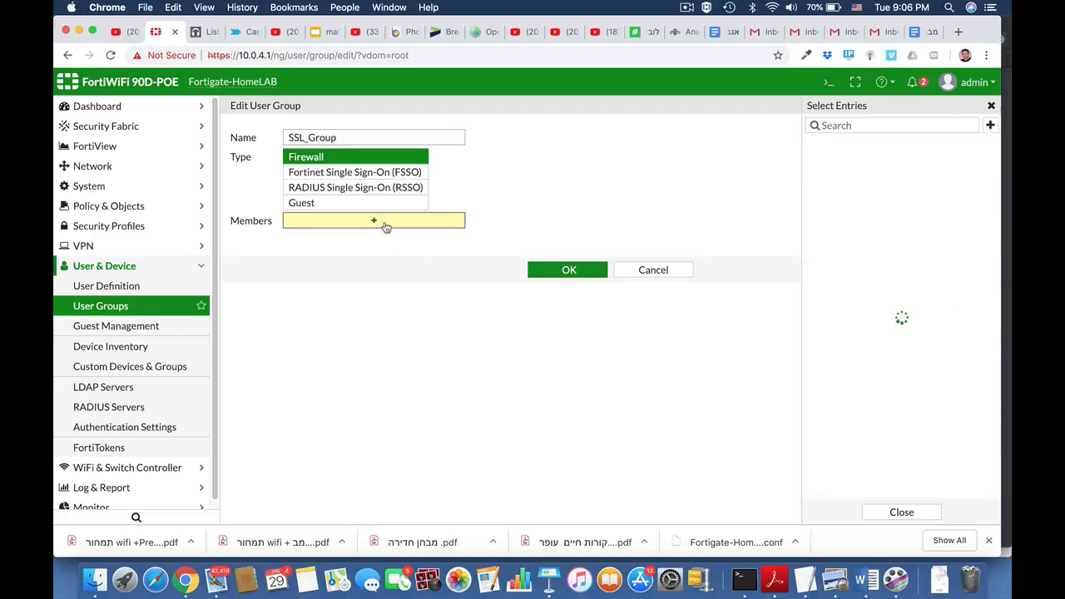
pyautogui.click(990, 125)
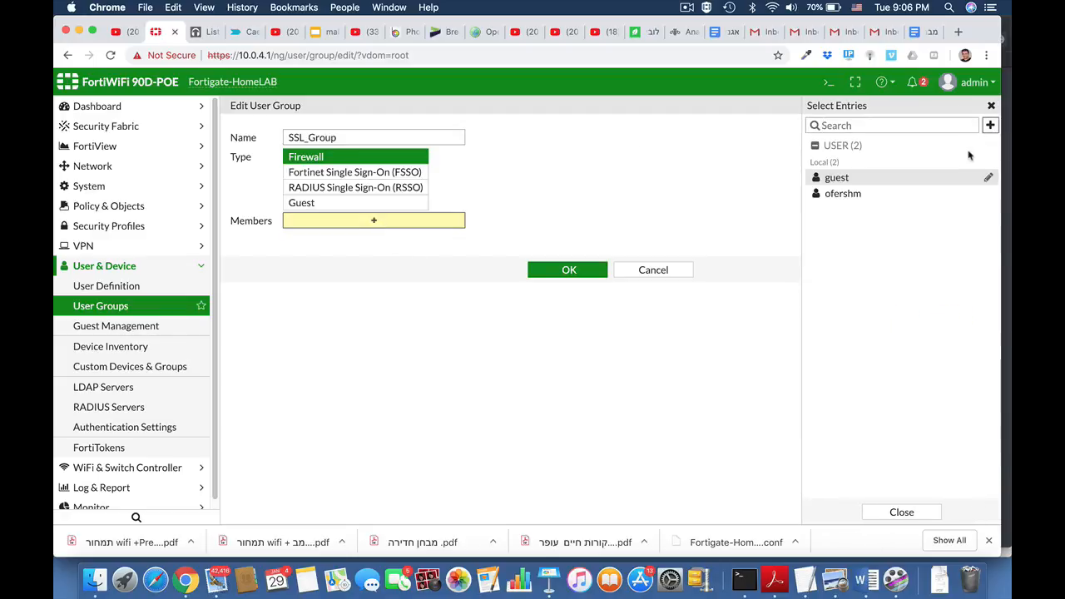
pyautogui.click(879, 195)
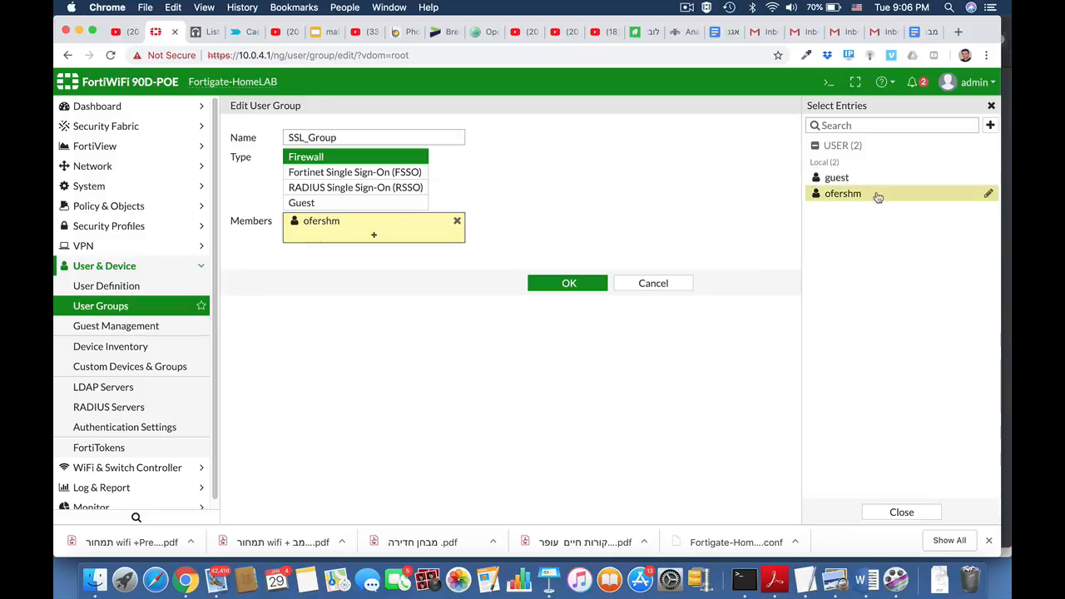
pyautogui.click(570, 283)
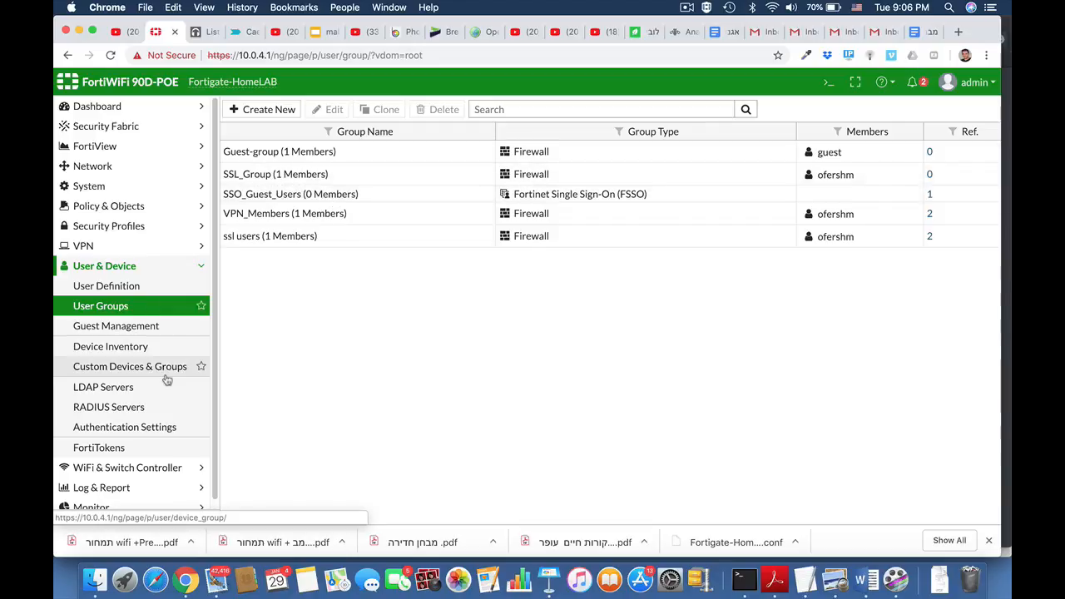
# Open the SSL-VPN settings and examine the listening interface, server certificate, tunnel mode client settings and portal mappings.
pyautogui.click(117, 265)
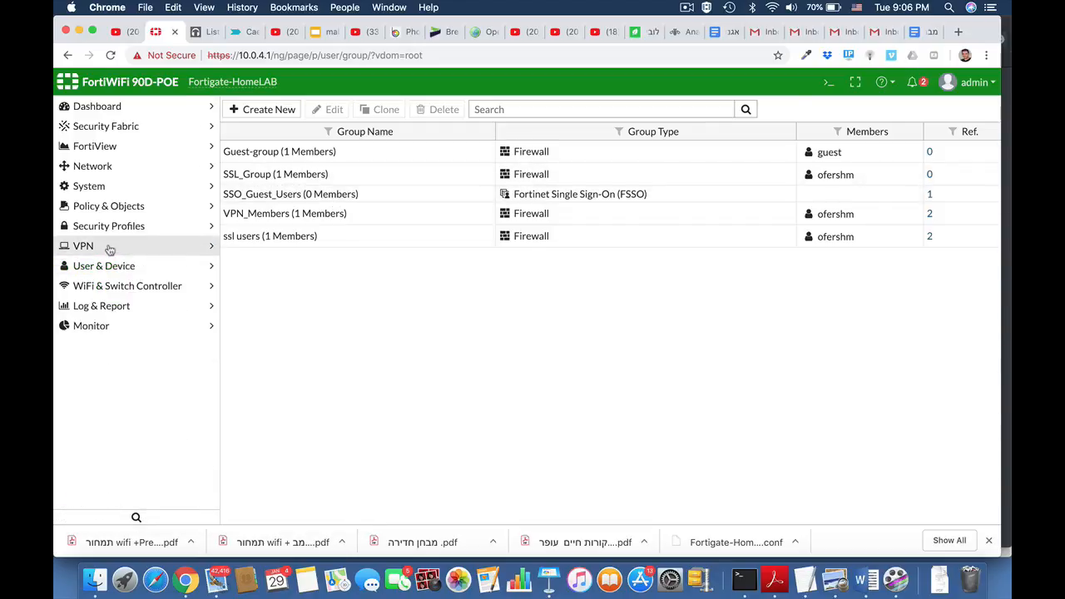
pyautogui.click(109, 247)
pyautogui.click(113, 372)
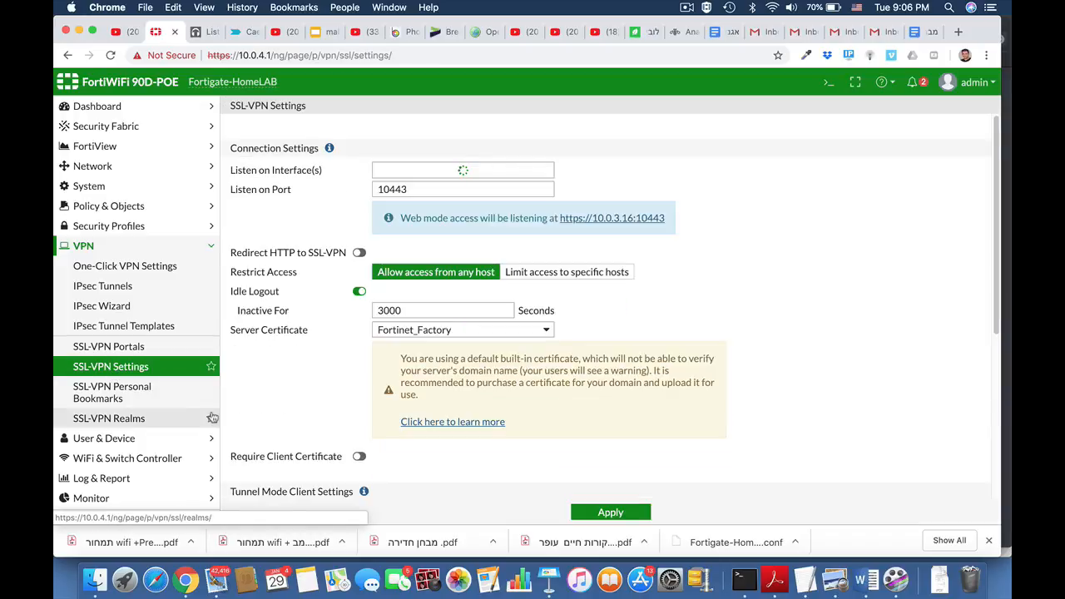
pyautogui.moveTo(401, 172)
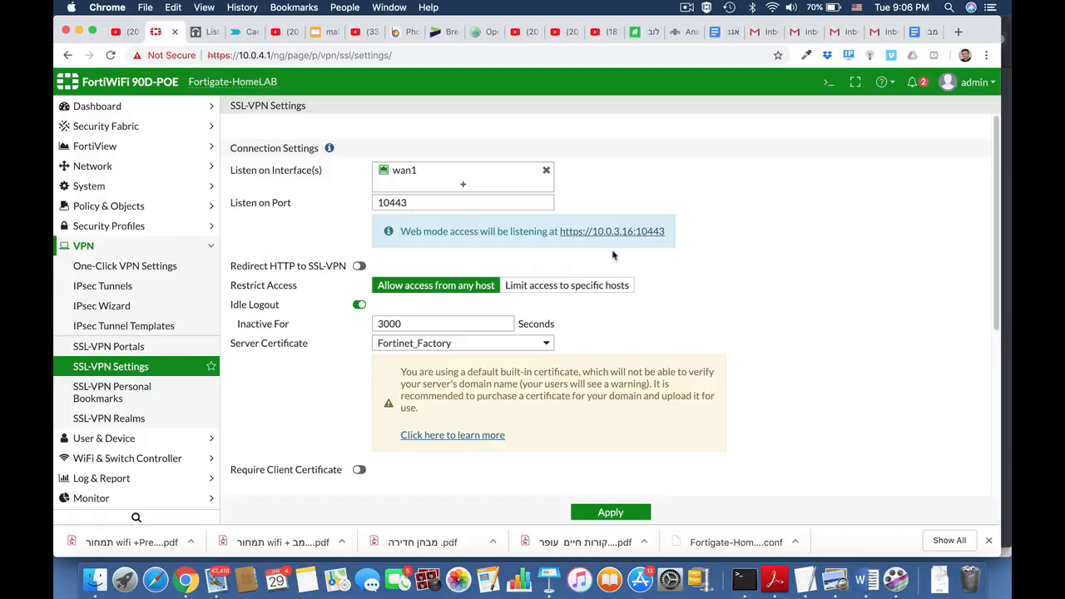
pyautogui.scroll(-3, 697, 300)
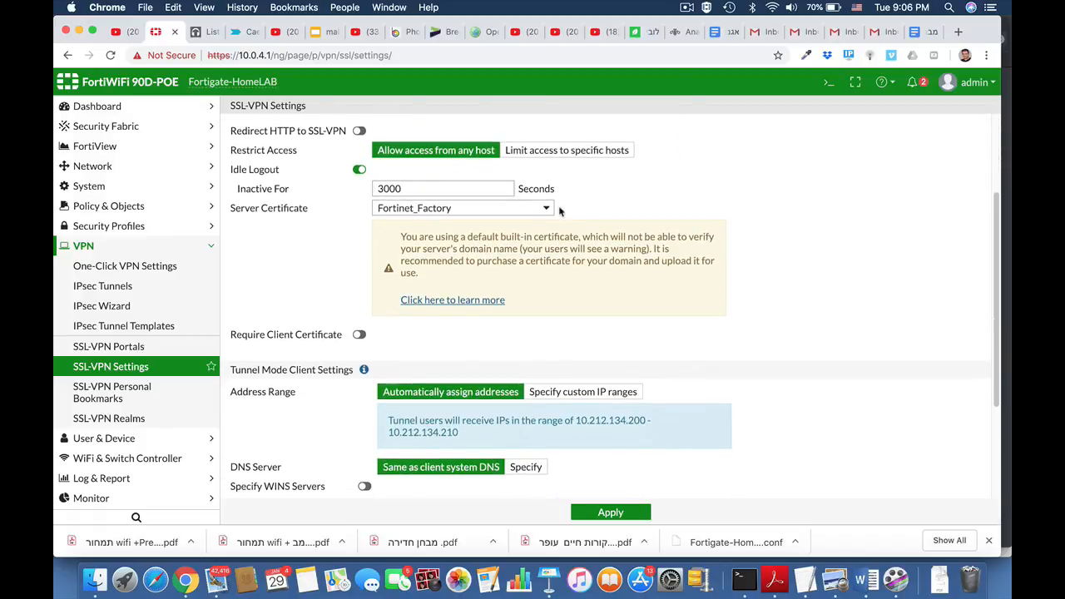
pyautogui.click(542, 210)
pyautogui.click(546, 209)
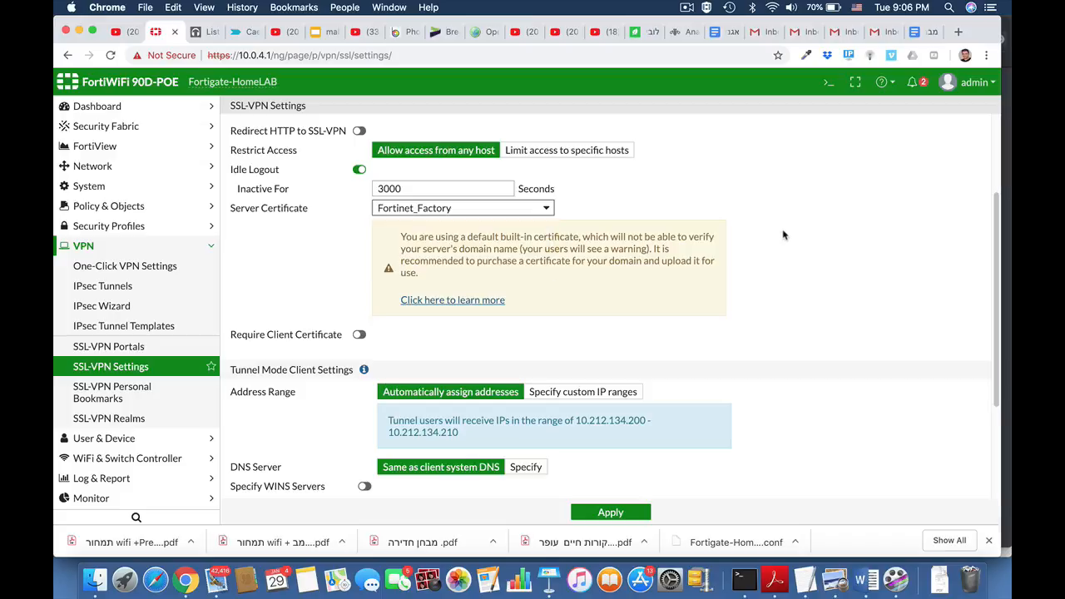
pyautogui.scroll(-1, 768, 363)
pyautogui.scroll(-2, 769, 363)
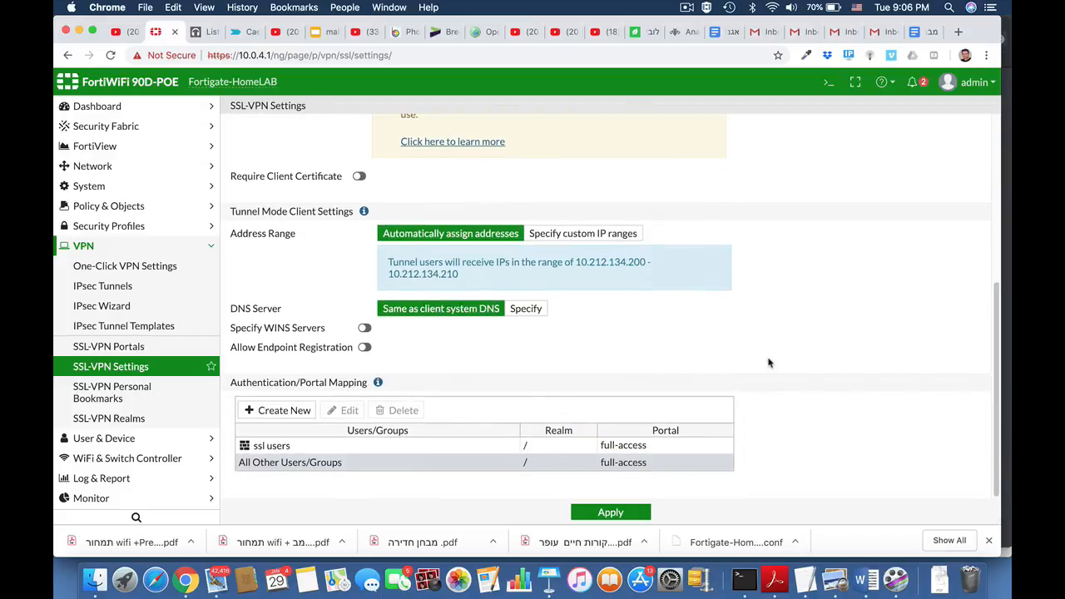
# Create an authentication/portal mapping that assigns SSL_Group to the web-access portal in the default realm.
pyautogui.click(297, 411)
pyautogui.click(531, 126)
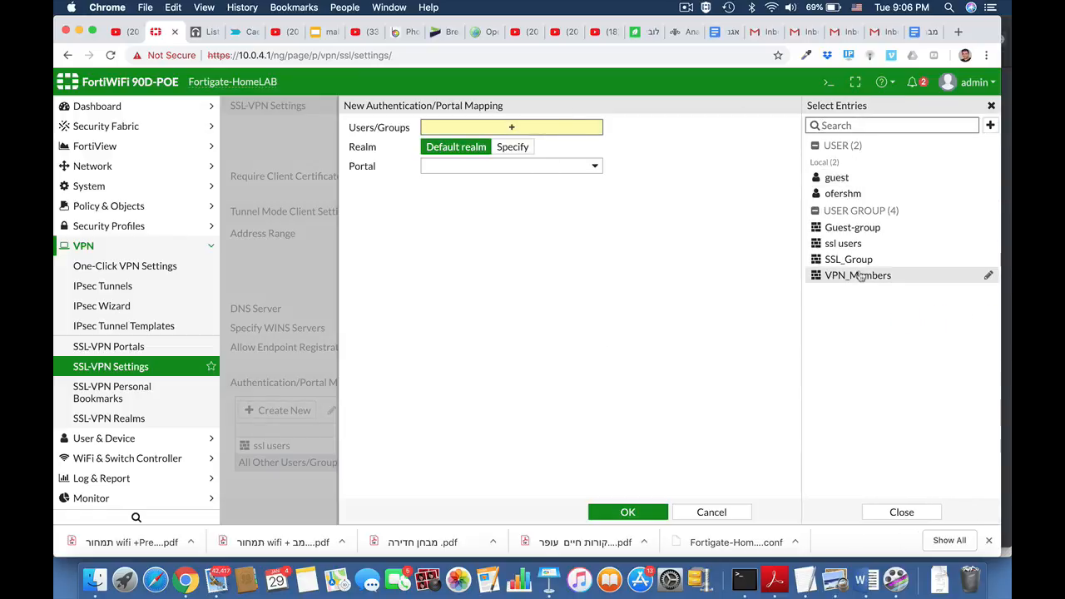
pyautogui.click(854, 261)
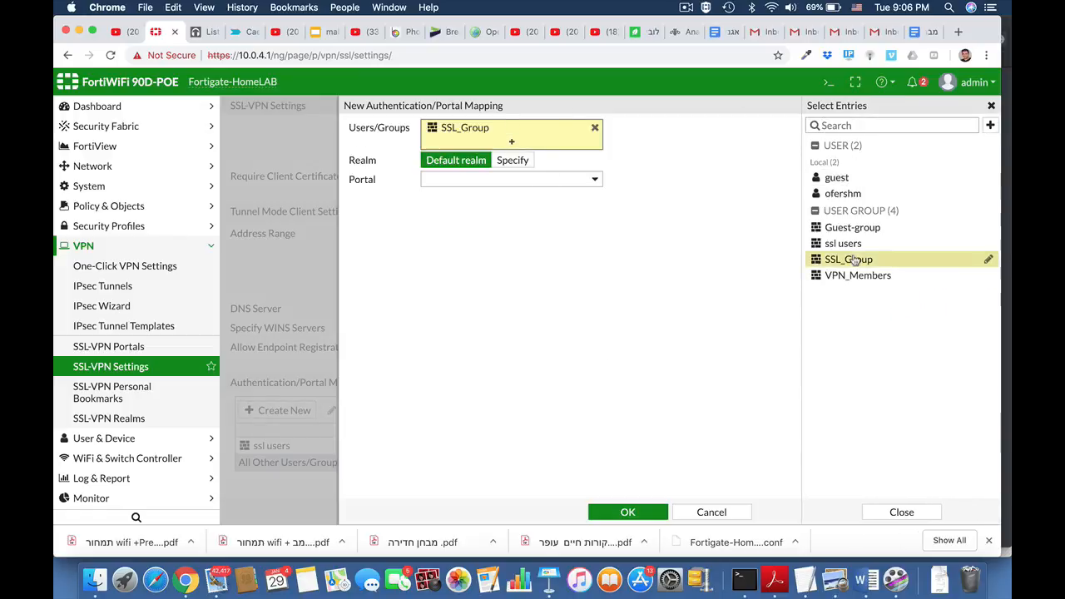
pyautogui.click(540, 179)
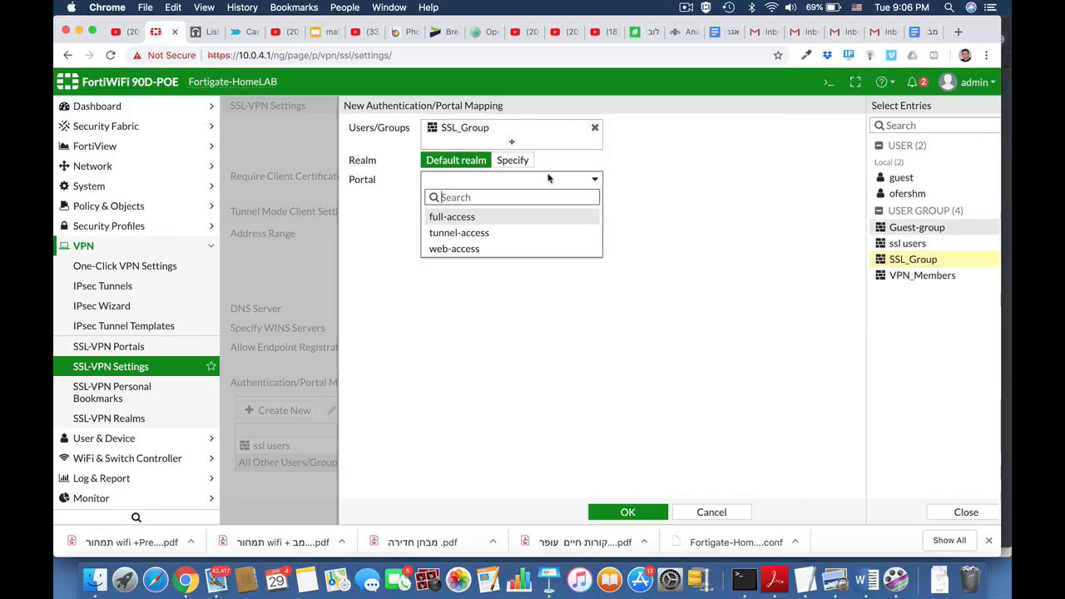
pyautogui.click(478, 249)
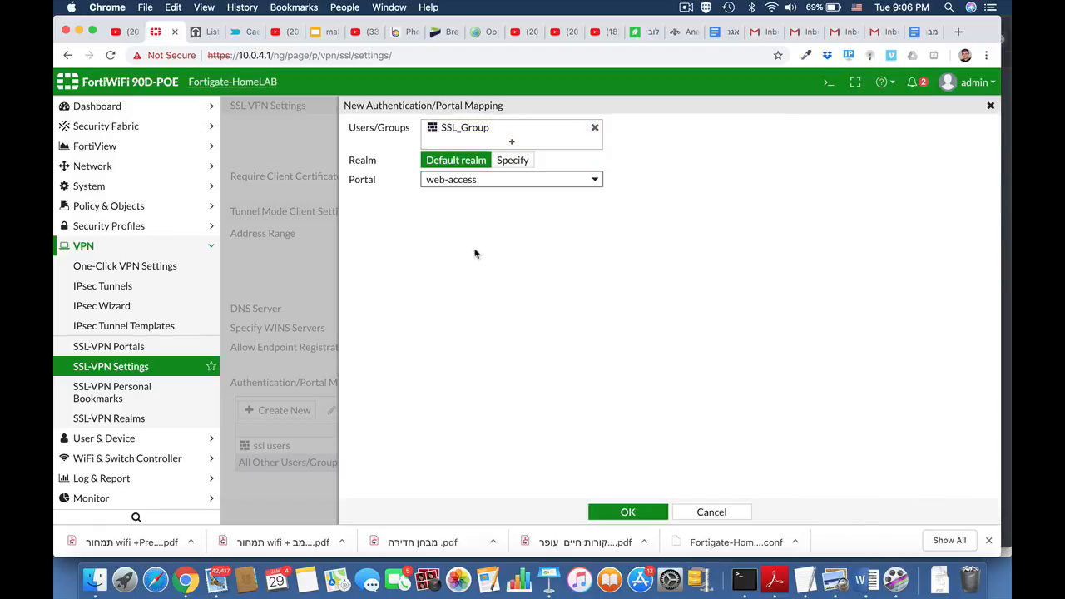
pyautogui.click(631, 509)
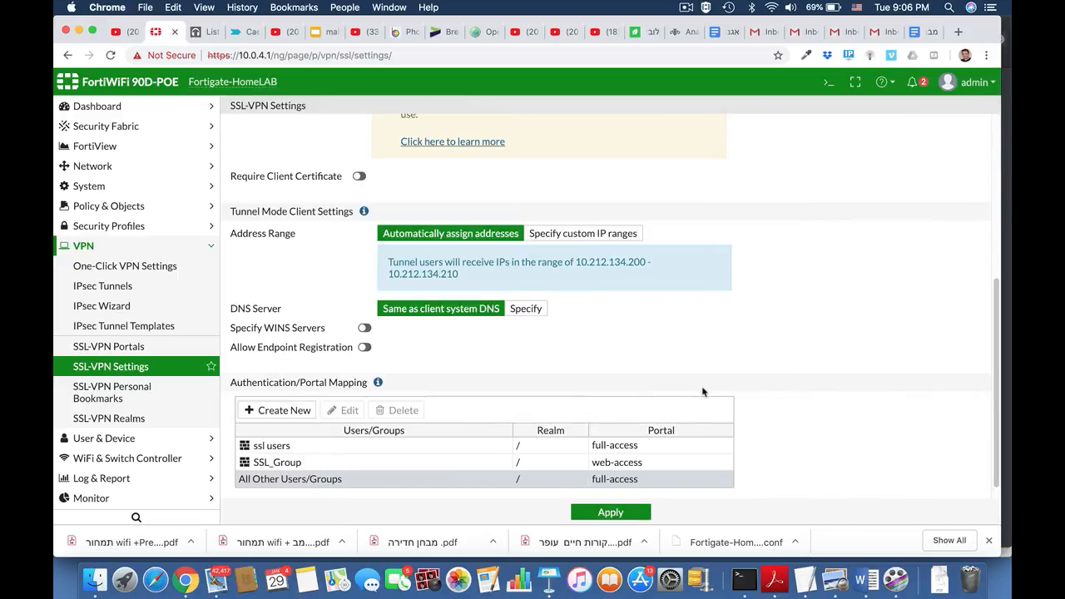
pyautogui.scroll(-1, 767, 437)
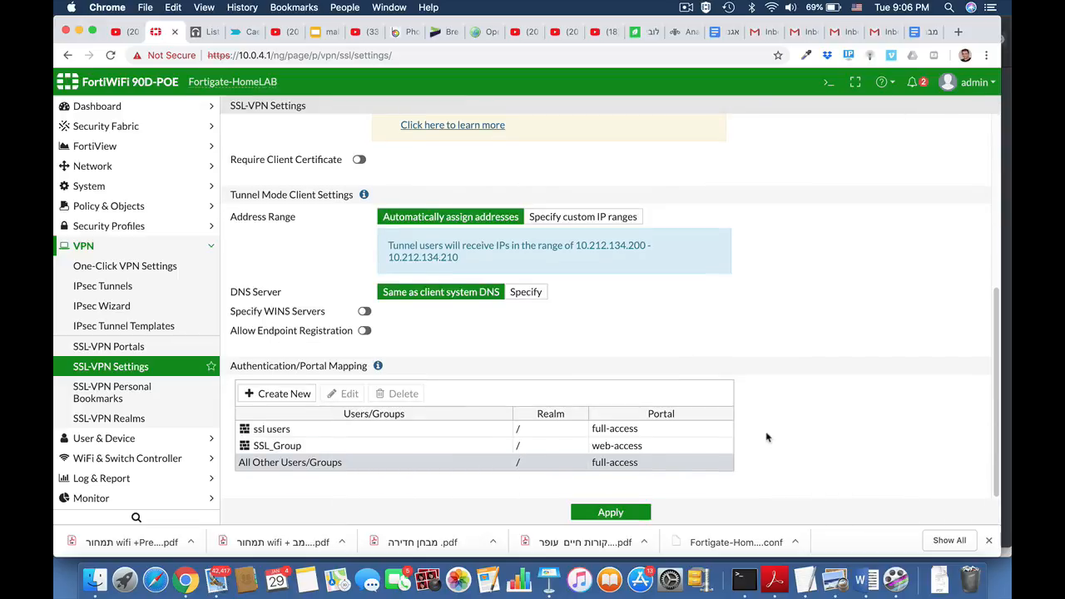
# Open the web-access SSL-VPN portal for editing at its web mode settings.
pyautogui.click(116, 344)
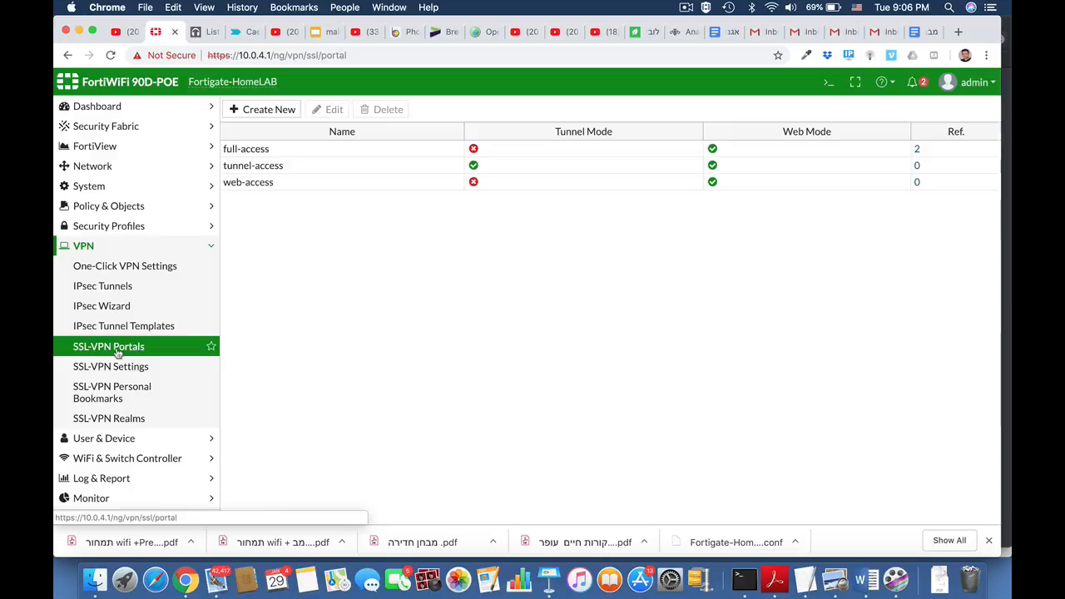
pyautogui.click(229, 183)
pyautogui.click(333, 109)
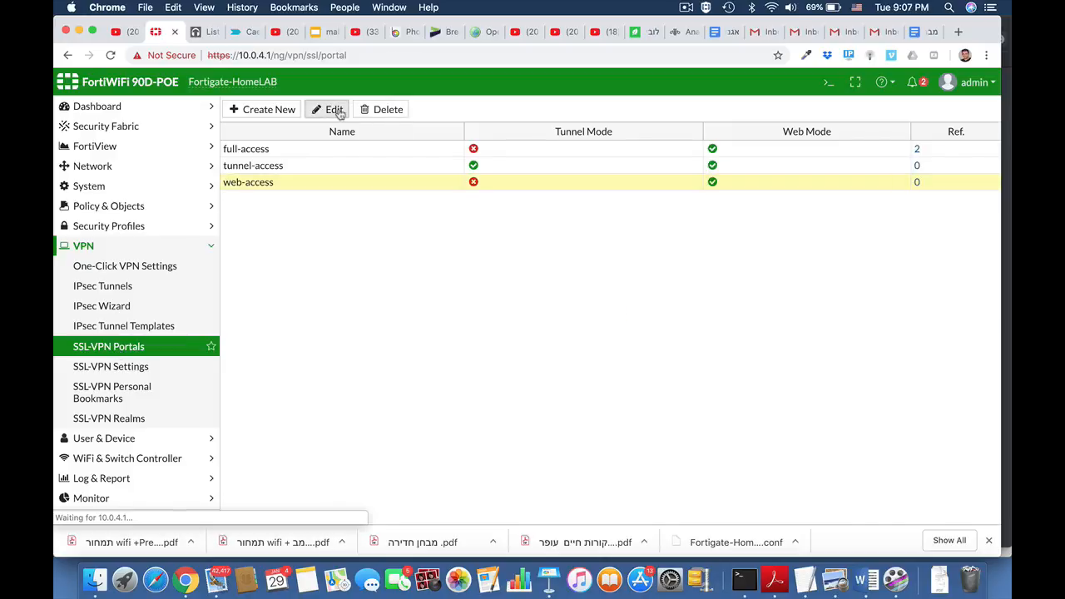
pyautogui.scroll(-3, 660, 295)
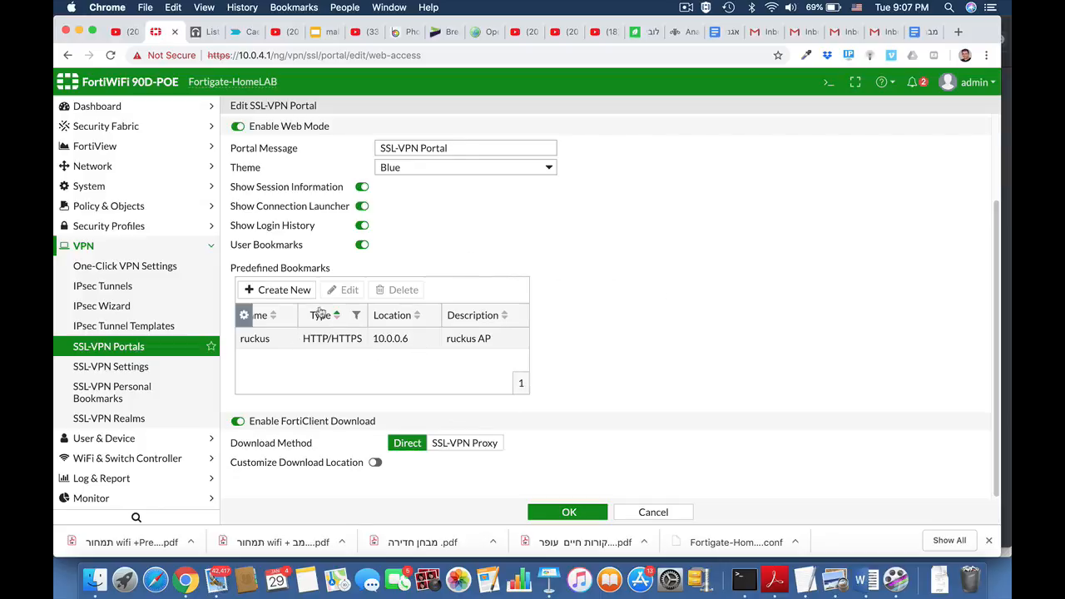
# Examine the types offered for a new predefined bookmark in the web-access portal, and discard the bookmark.
pyautogui.click(300, 291)
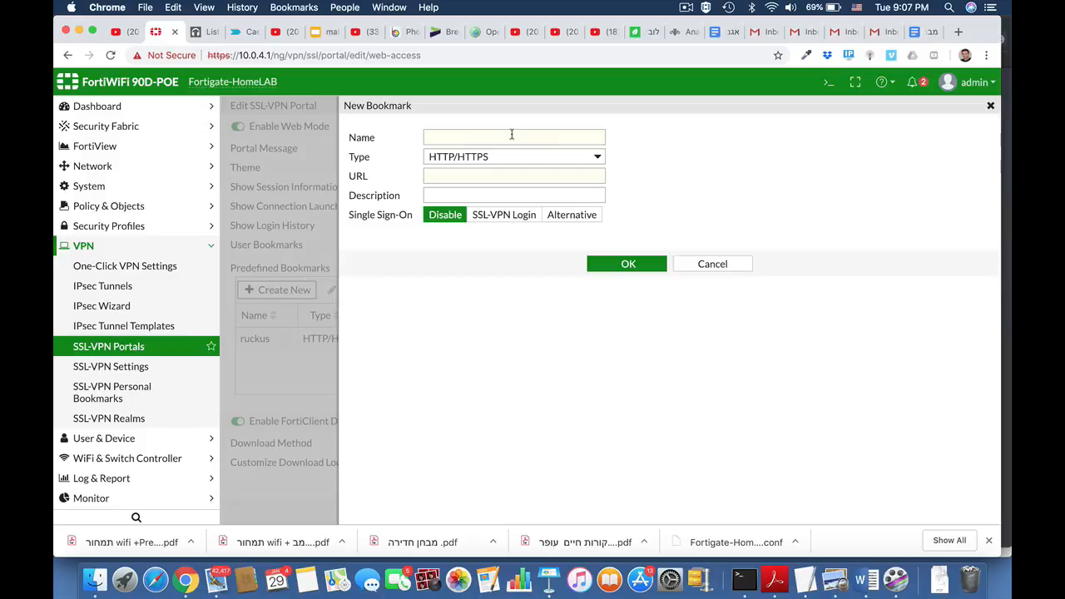
pyautogui.click(511, 157)
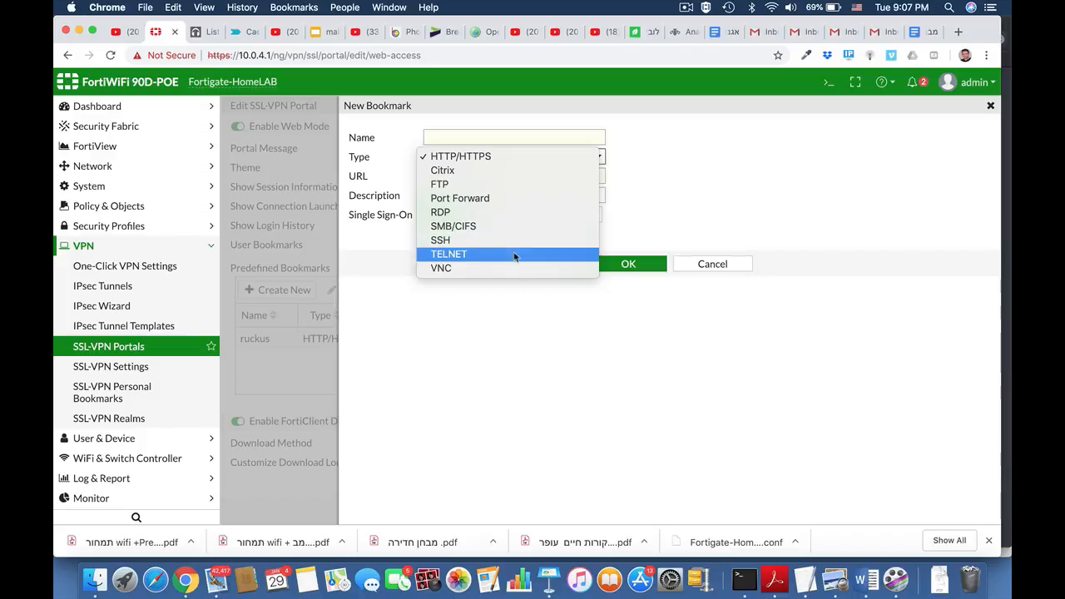
pyautogui.click(663, 186)
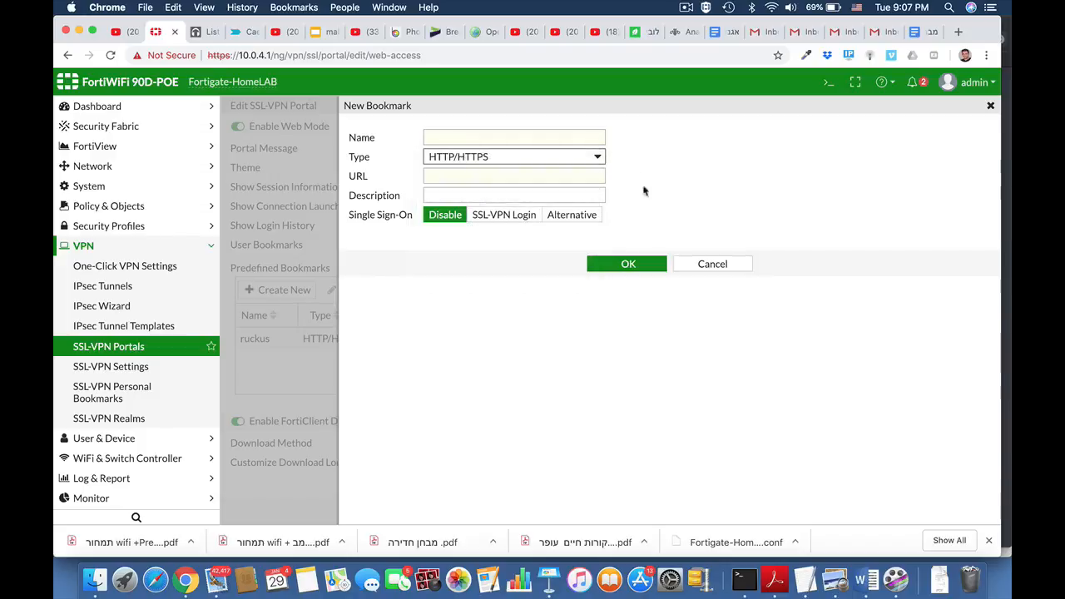
pyautogui.click(703, 266)
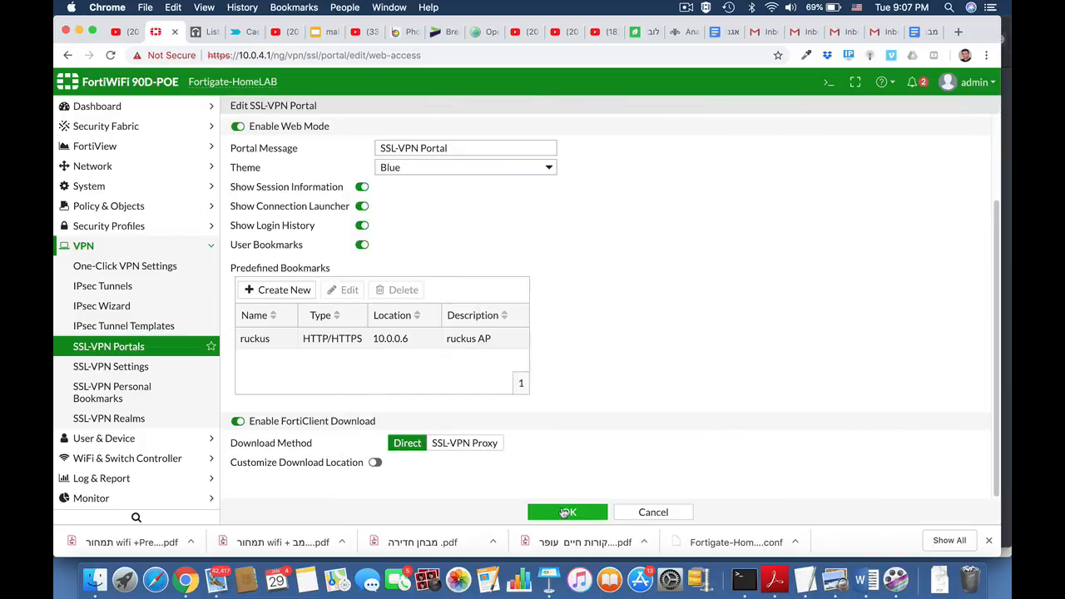
# Set the web-access portal's message to "Marketing Portal" and its theme to Red, and save the portal.
pyautogui.moveTo(463, 148); pyautogui.dragTo(361, 155)
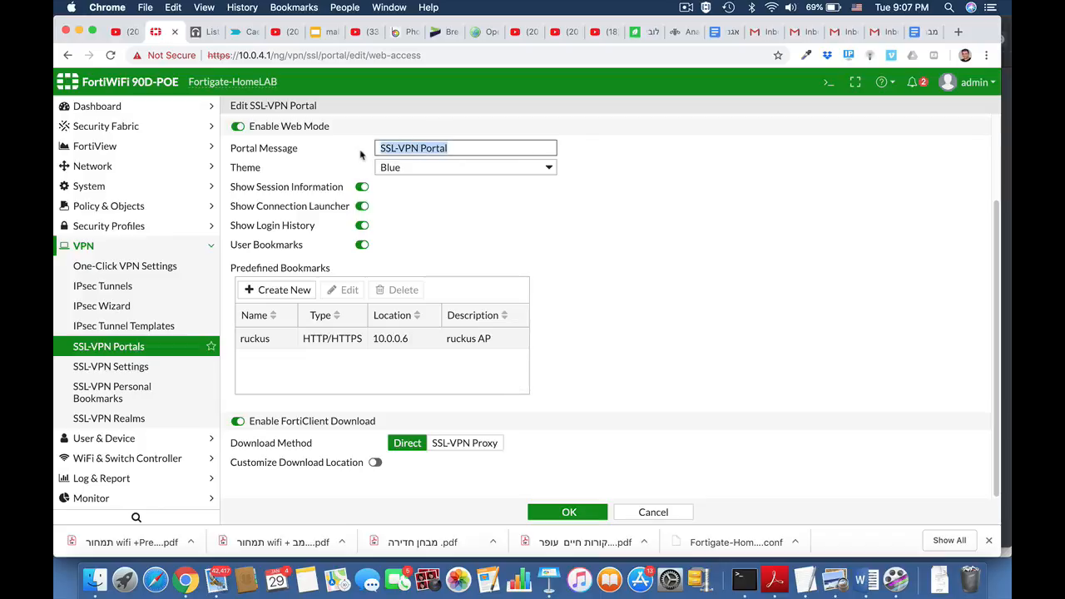
pyautogui.write('Marketing')
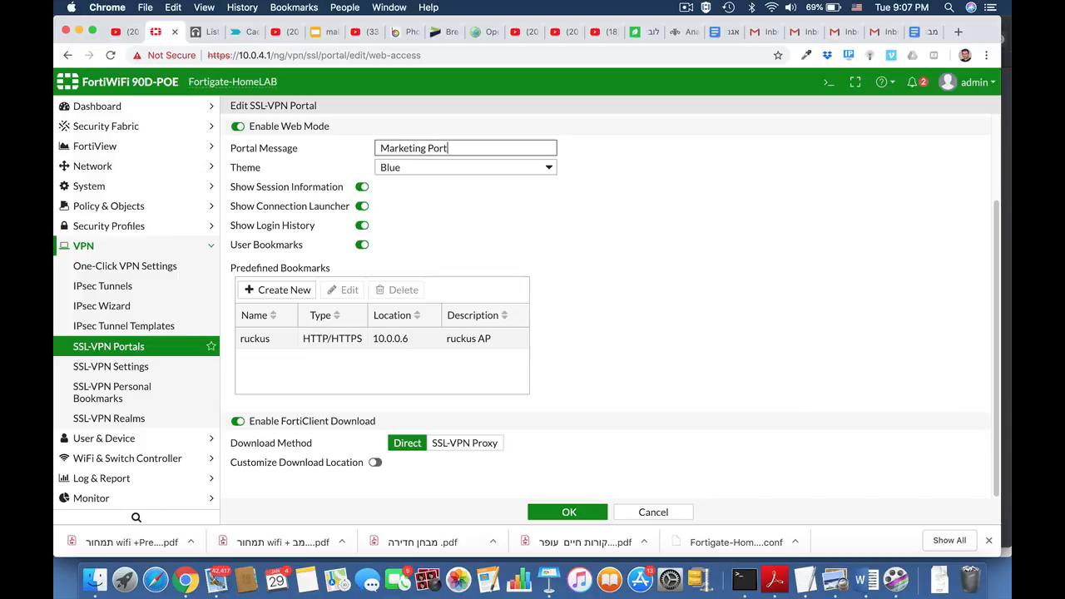
pyautogui.click(434, 169)
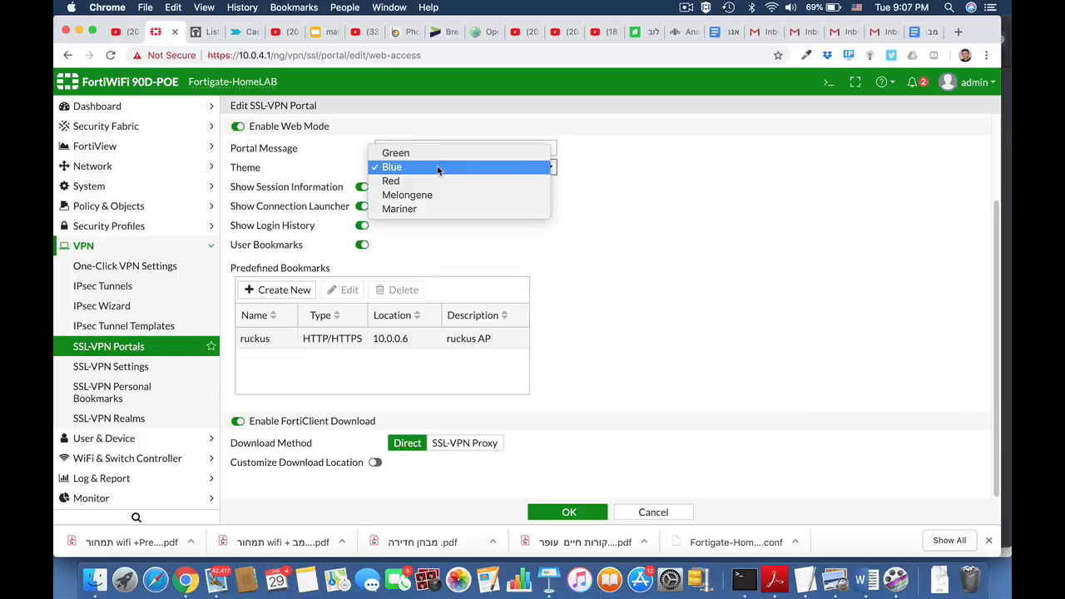
pyautogui.click(426, 181)
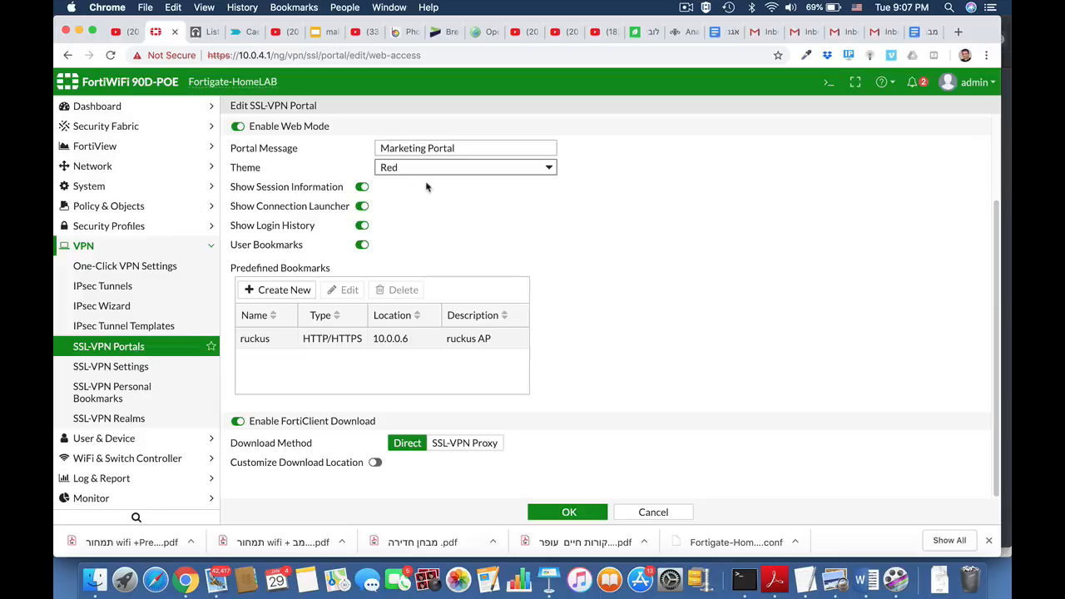
pyautogui.click(569, 512)
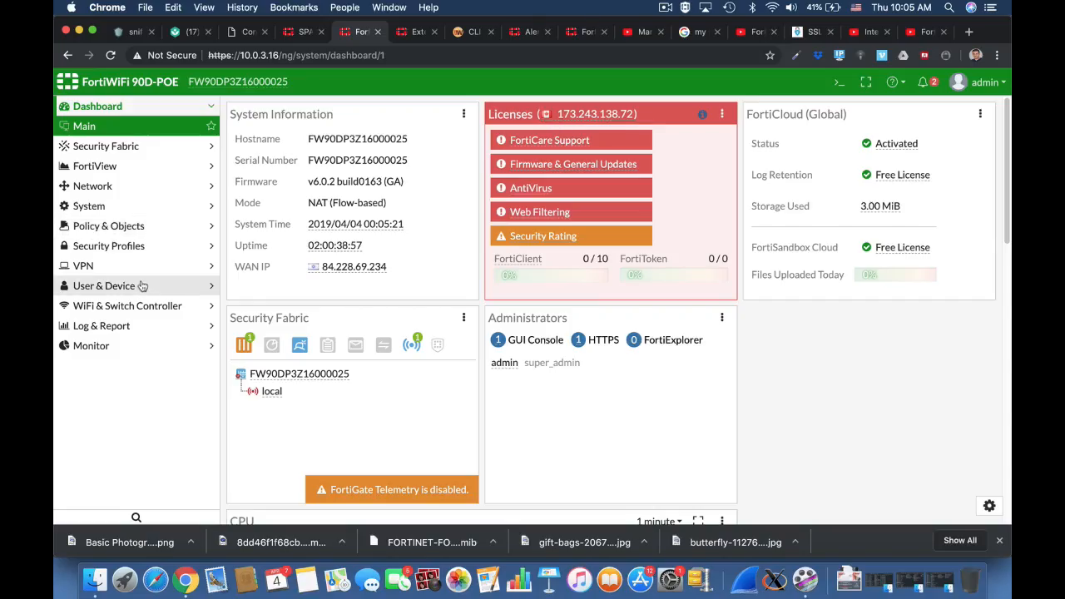
# Start a new Firewall-type user group named "ssl users" under User & Device.
pyautogui.click(142, 285)
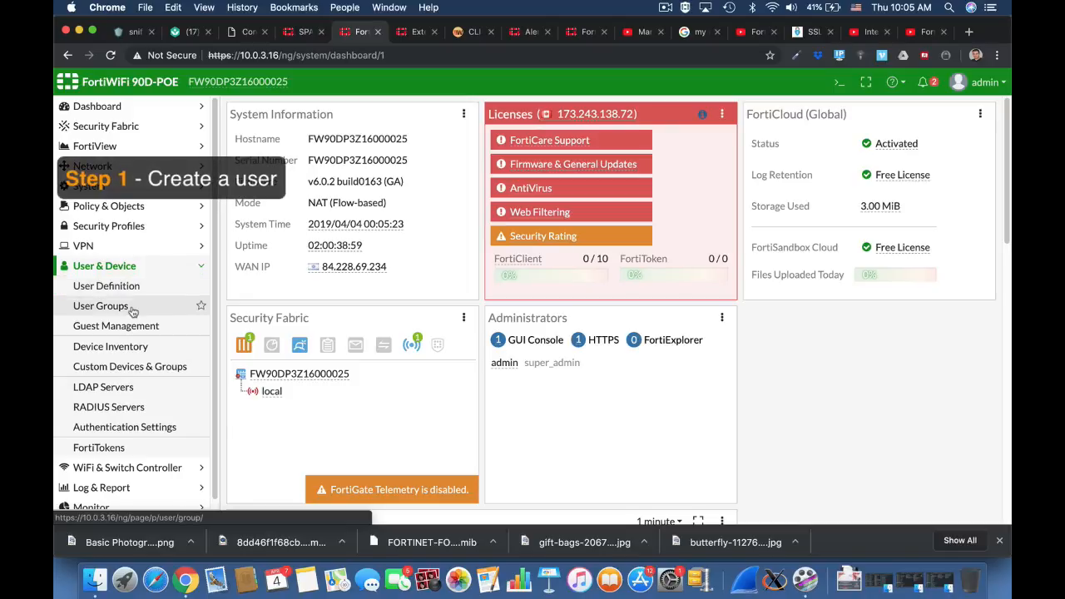
pyautogui.click(135, 305)
pyautogui.click(283, 109)
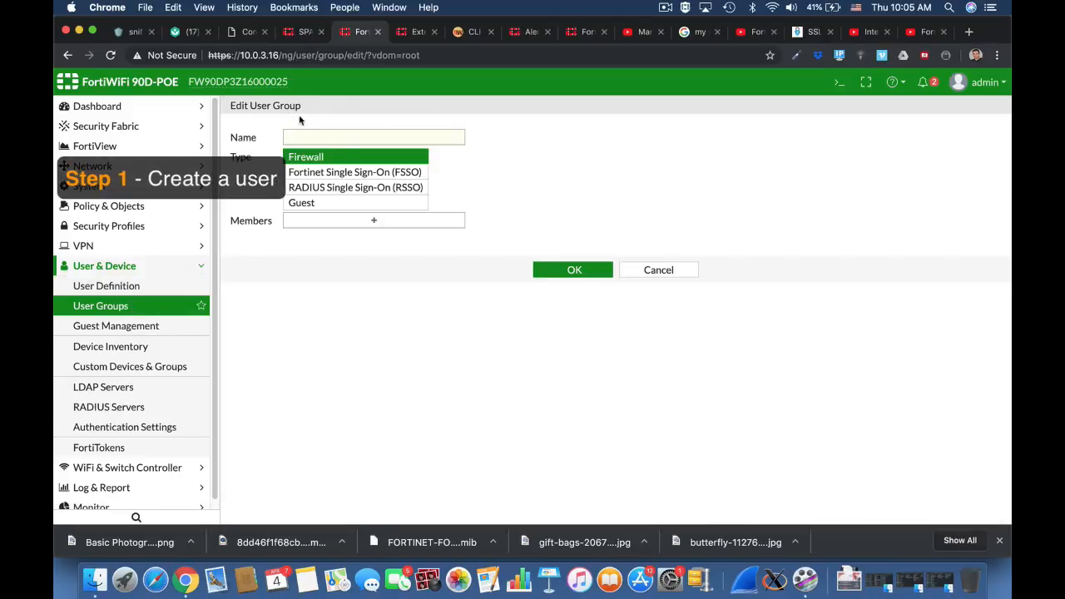
pyautogui.write('ssl users')
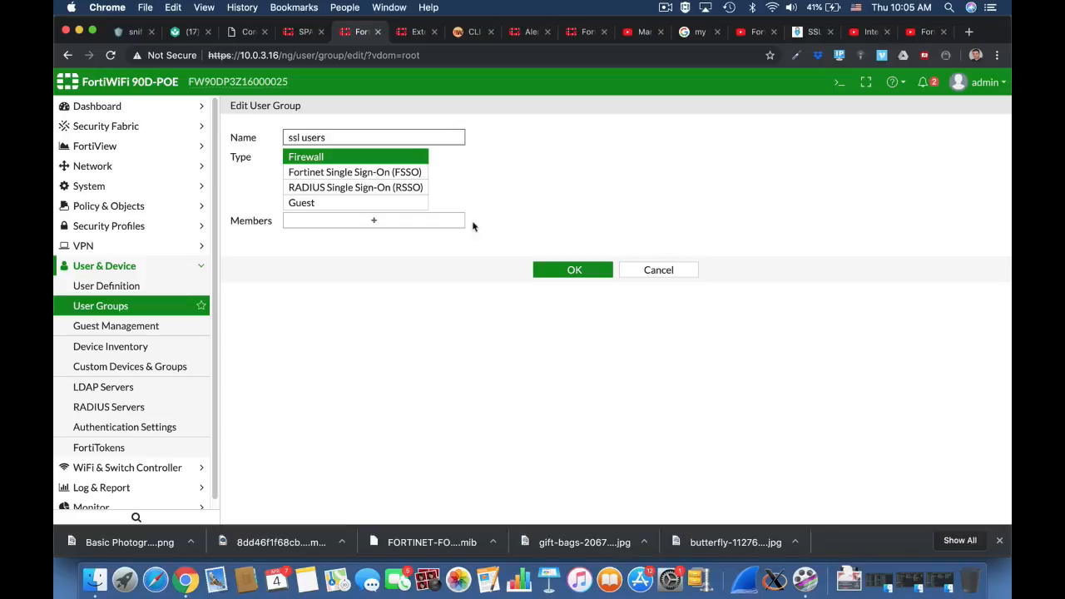
# Begin creating a new Local User for the ssl users group's members, proceeding to the login credentials.
pyautogui.click(394, 225)
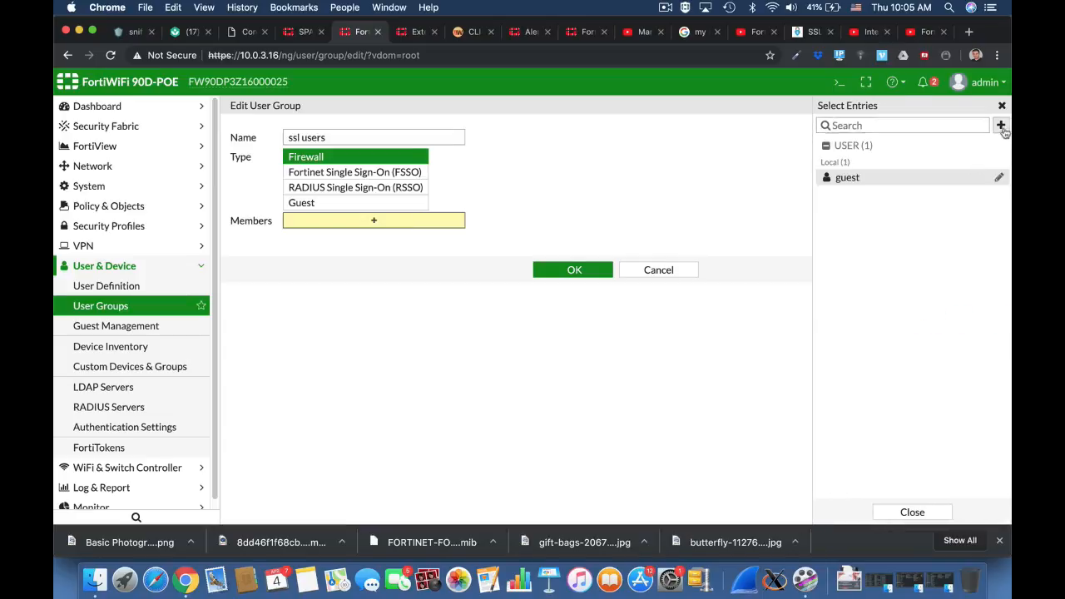
pyautogui.click(1001, 126)
pyautogui.click(911, 183)
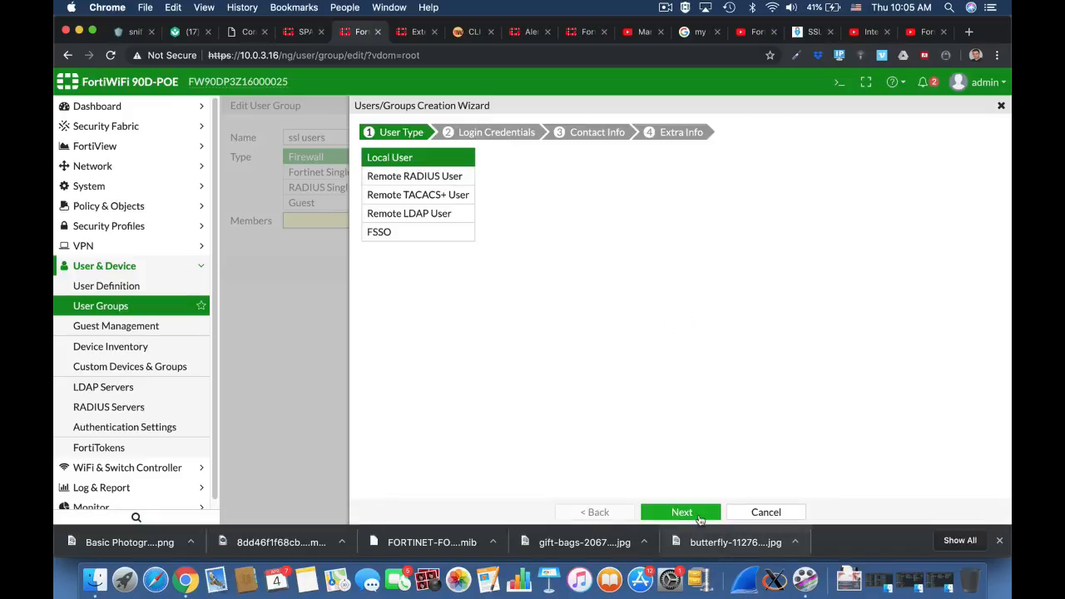
pyautogui.click(682, 513)
pyautogui.click(451, 153)
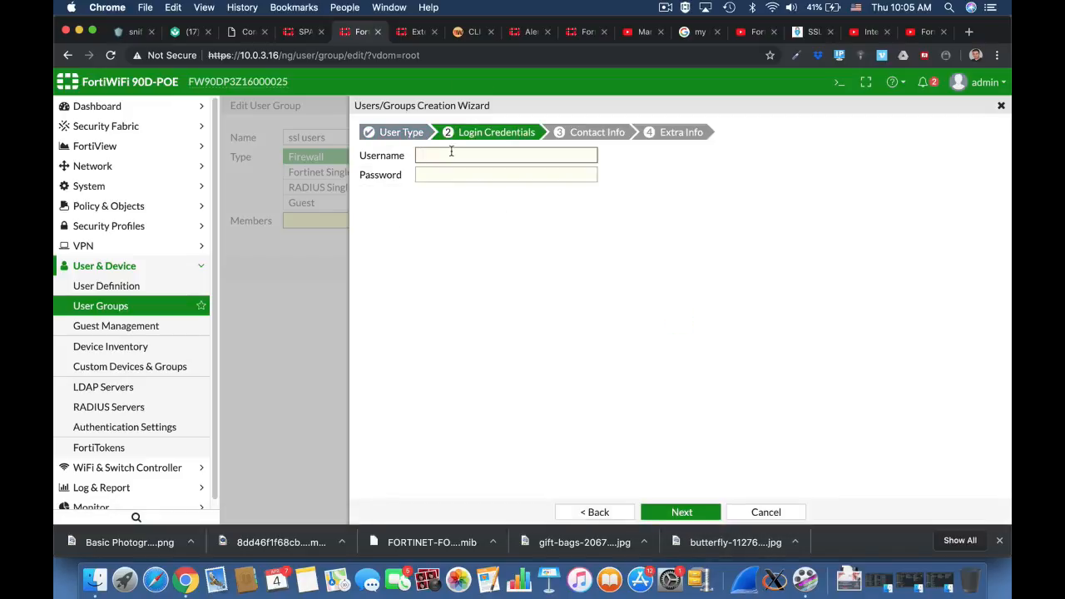